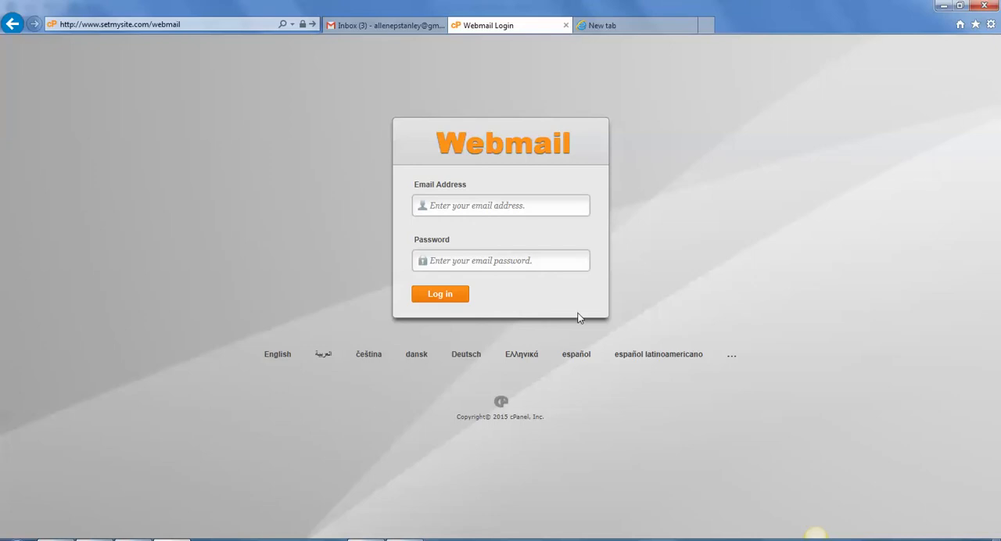
# Step: Log in to the webmail with the mailbox's full e-mail address and account password
pyautogui.click(533, 213)
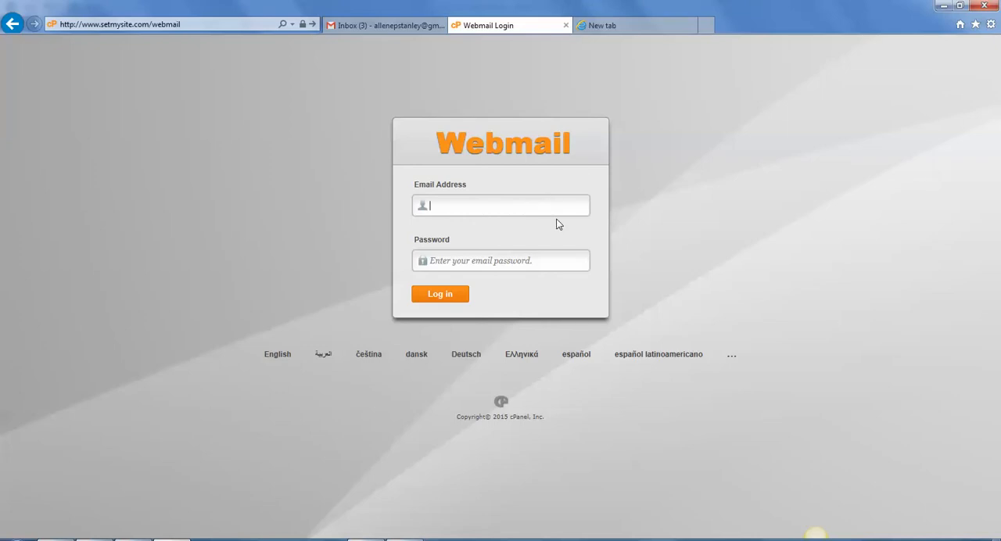
pyautogui.press('Tab')
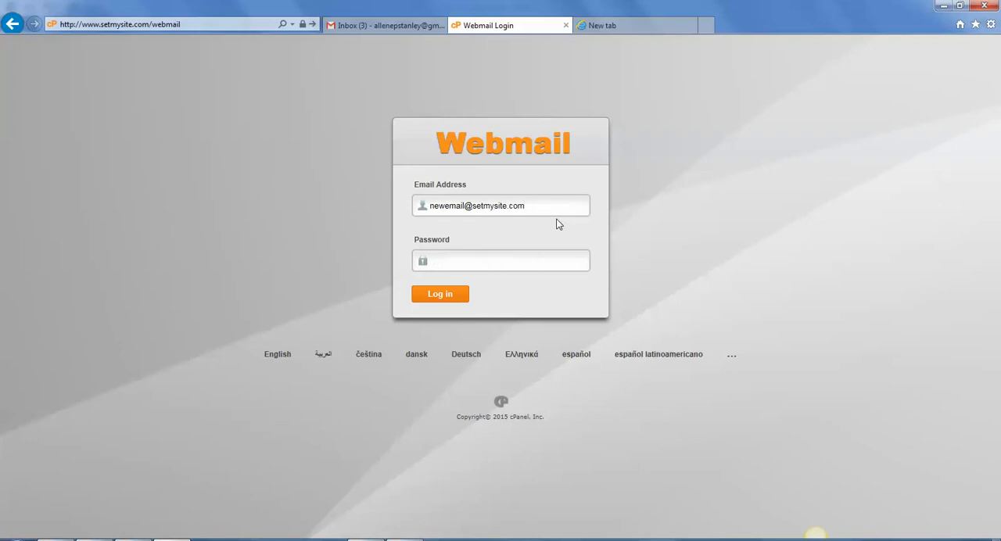
pyautogui.write('••••••••••')
pyautogui.click(446, 295)
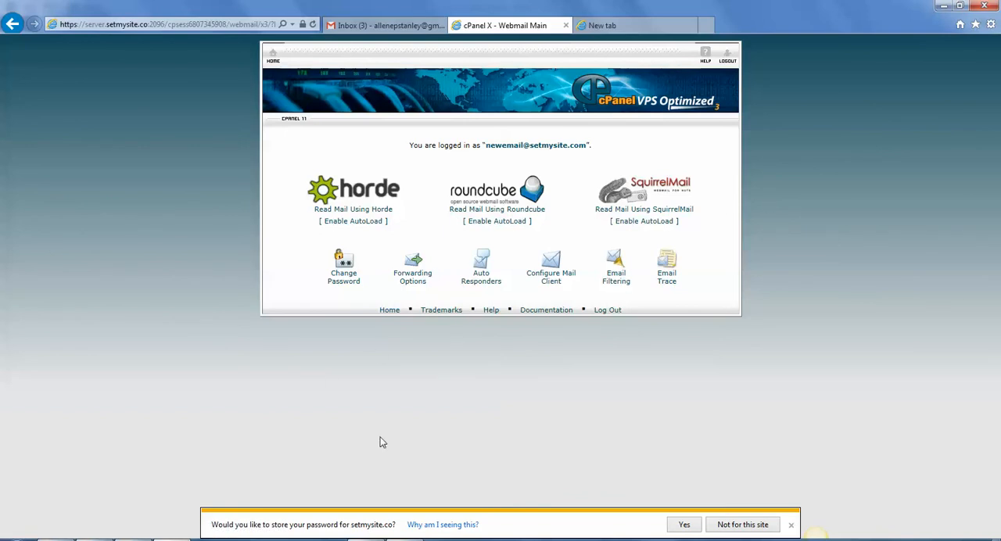
# Step: Open the form for adding a new forwarder from the mailbox's forwarding options
pyautogui.click(415, 280)
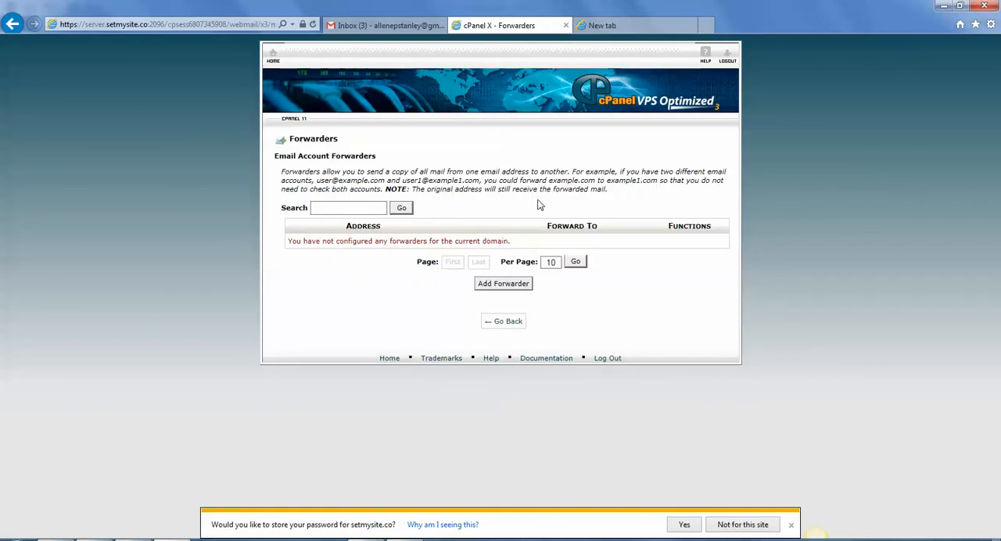
pyautogui.click(514, 285)
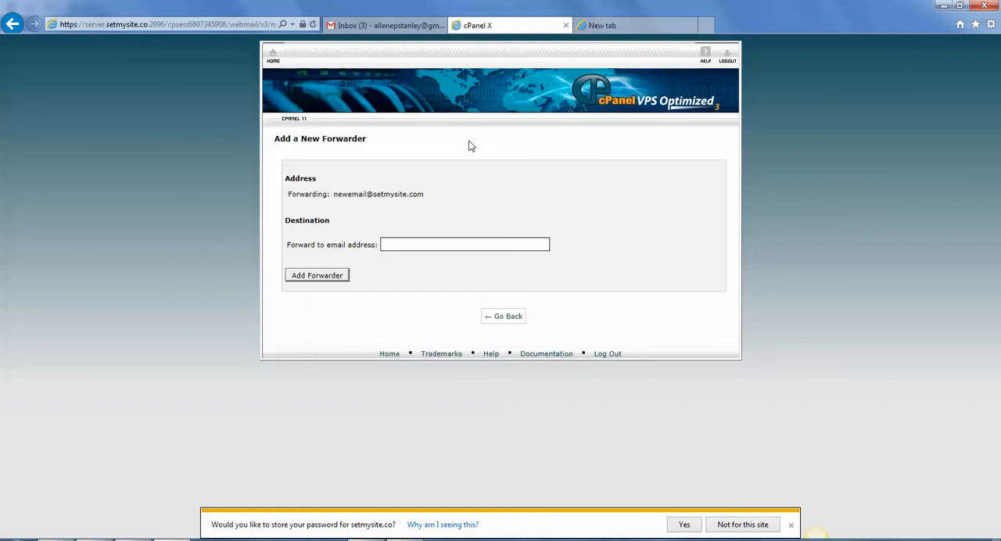
pyautogui.click(435, 245)
# Step: Switch to Gmail and copy the account's e-mail address from the profile details
pyautogui.click(376, 25)
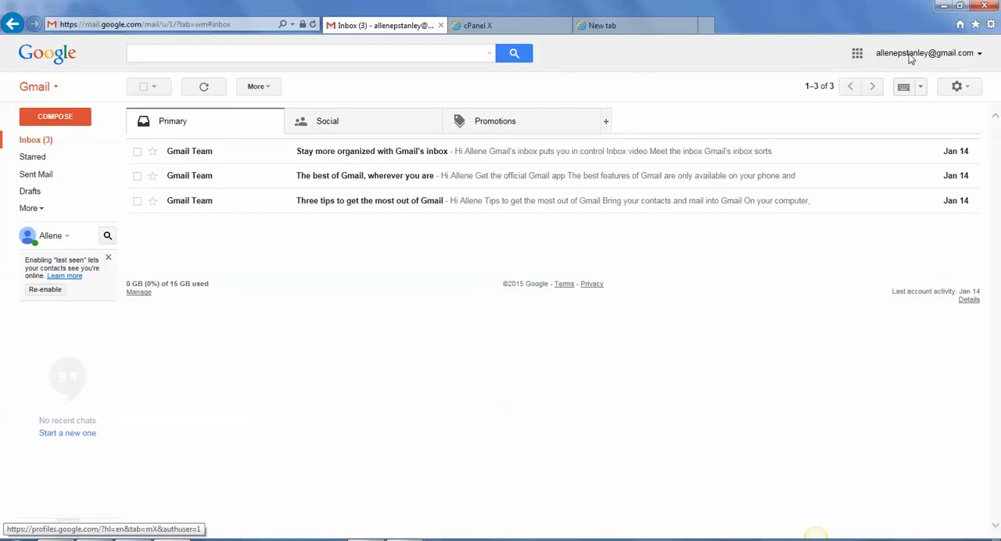
pyautogui.click(979, 54)
pyautogui.moveTo(896, 93); pyautogui.dragTo(802, 91)
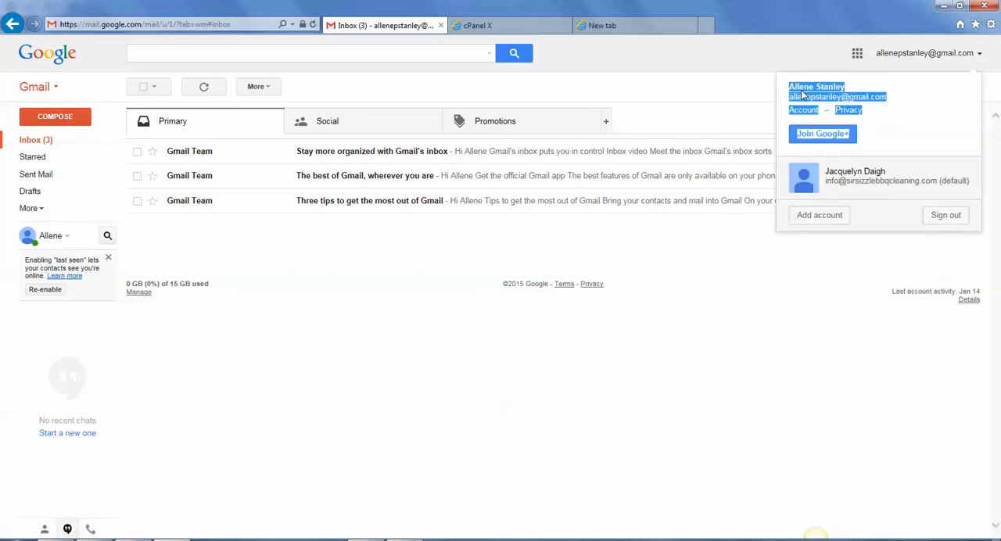
pyautogui.click(862, 92)
pyautogui.doubleClick(862, 92)
pyautogui.click(864, 97)
pyautogui.doubleClick(864, 97)
pyautogui.hotkey('ctrl', 'c')
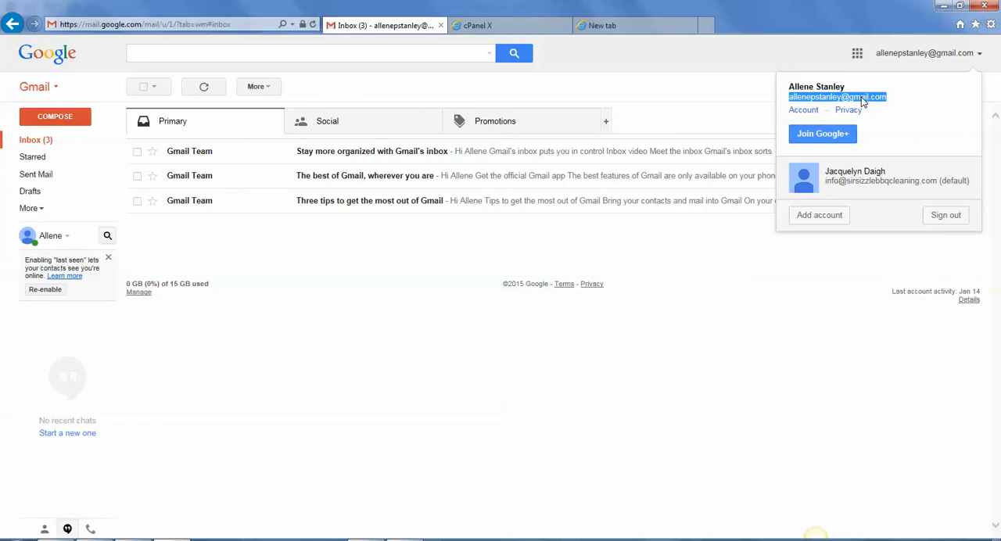
# Step: Return to cPanel and add a forwarder with the copied Gmail address as its destination
pyautogui.click(495, 25)
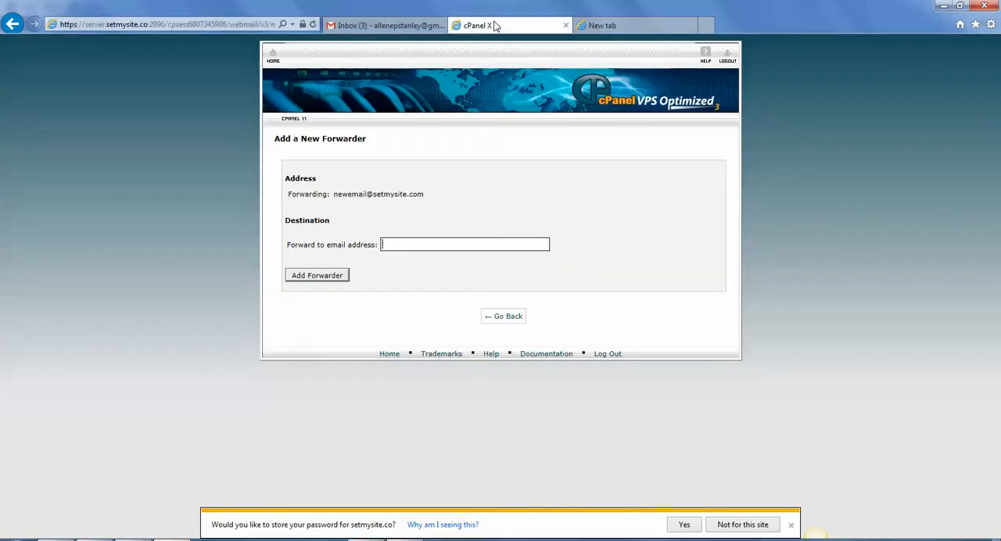
pyautogui.click(432, 244)
pyautogui.hotkey('ctrl', 'v')
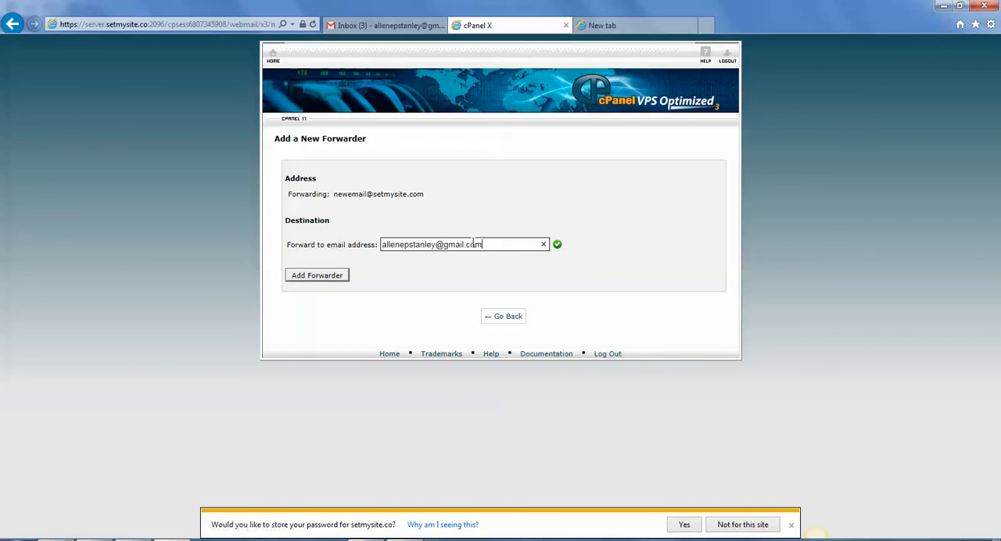
pyautogui.click(319, 276)
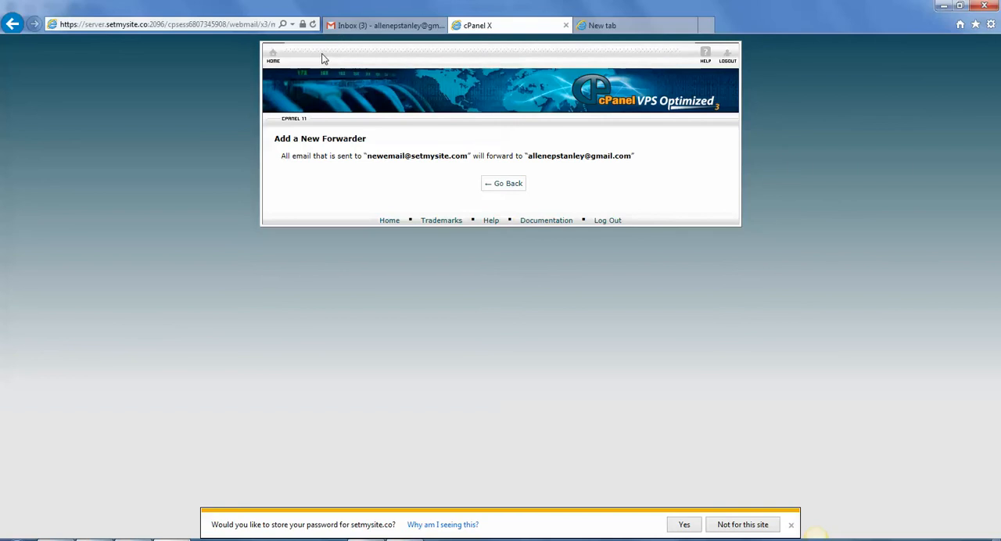
# Step: Switch to Gmail and start adding another owned e-mail address for "Send mail as" in the Accounts and Import settings
pyautogui.click(377, 30)
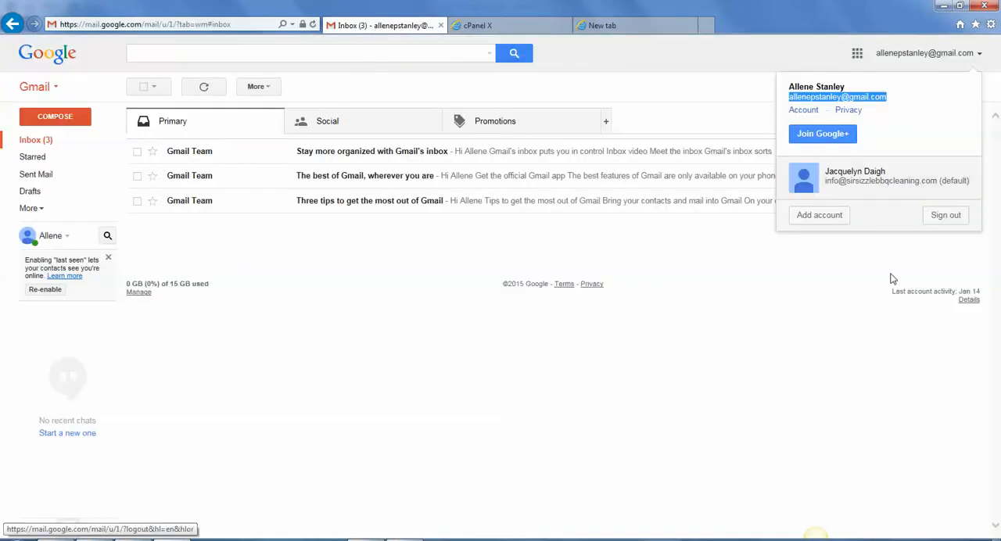
pyautogui.click(747, 356)
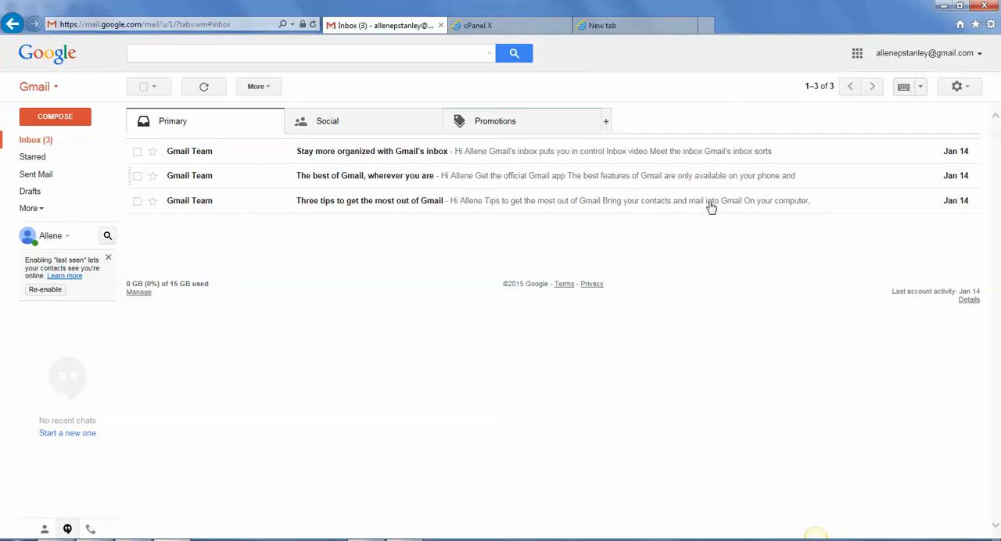
pyautogui.click(970, 91)
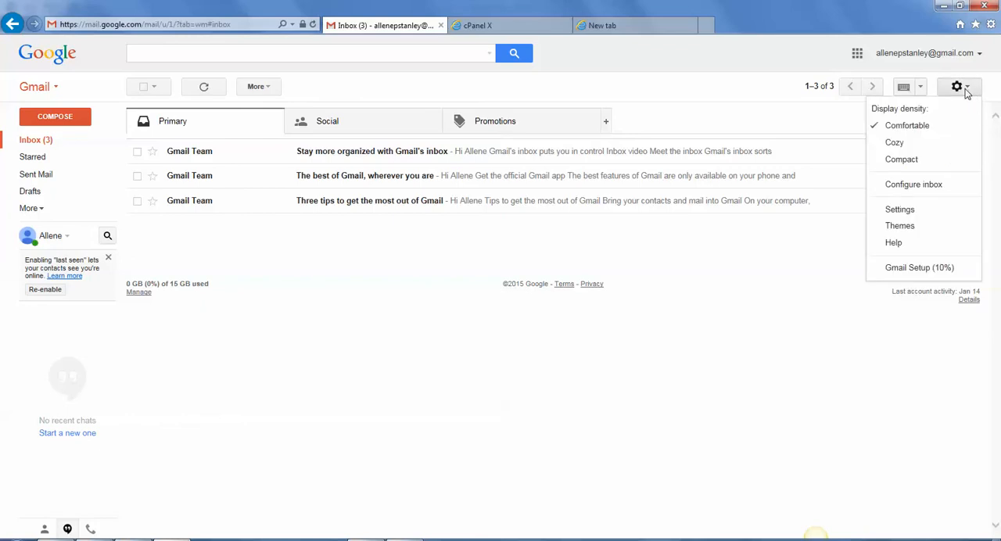
pyautogui.click(900, 211)
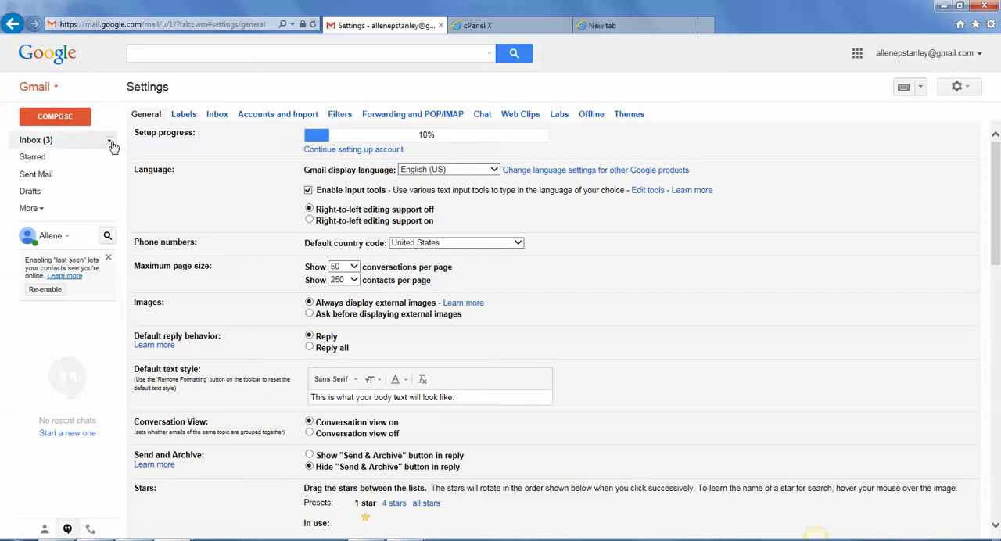
pyautogui.click(274, 117)
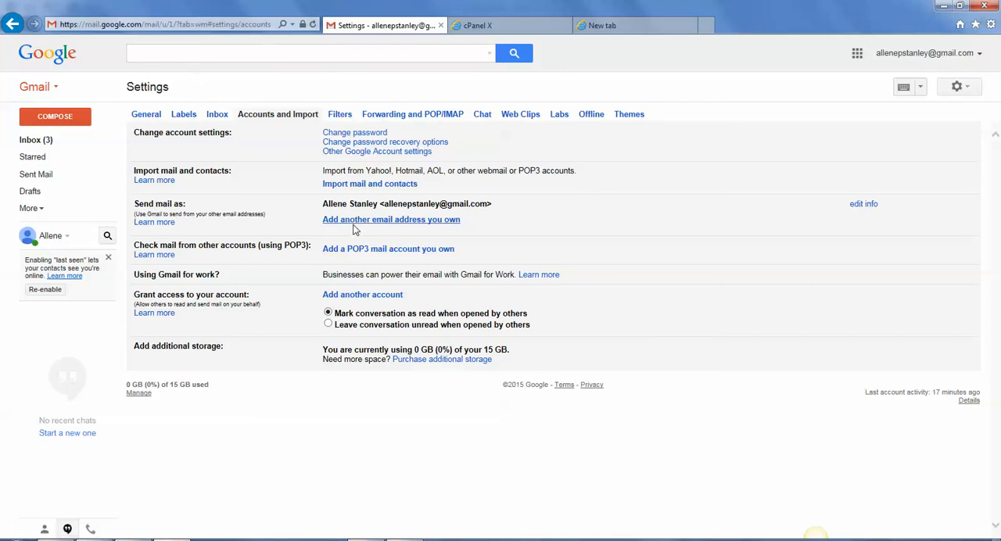
pyautogui.click(422, 223)
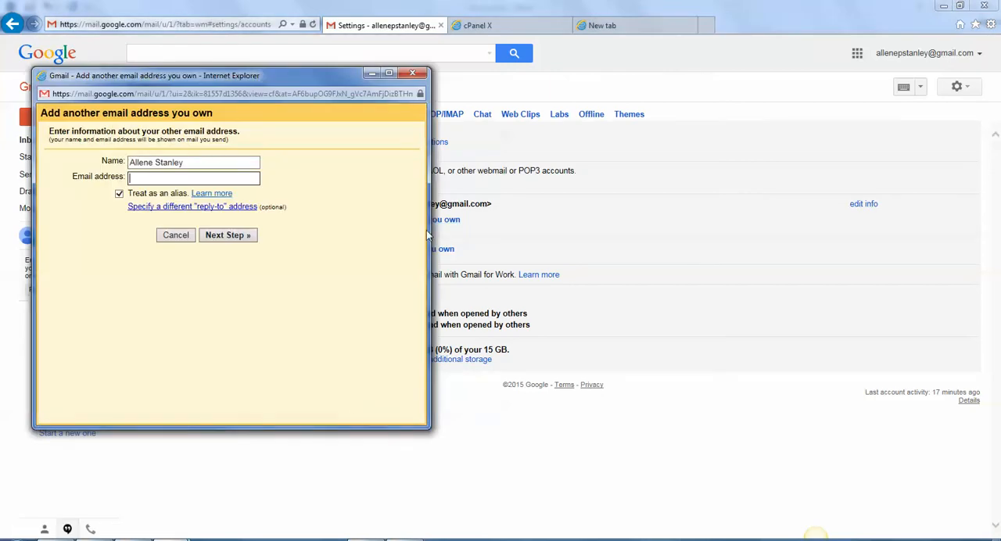
# Step: Enter the webmail address as the additional sender address, turn off "Treat as an alias", and continue to the SMTP settings
pyautogui.click(235, 161)
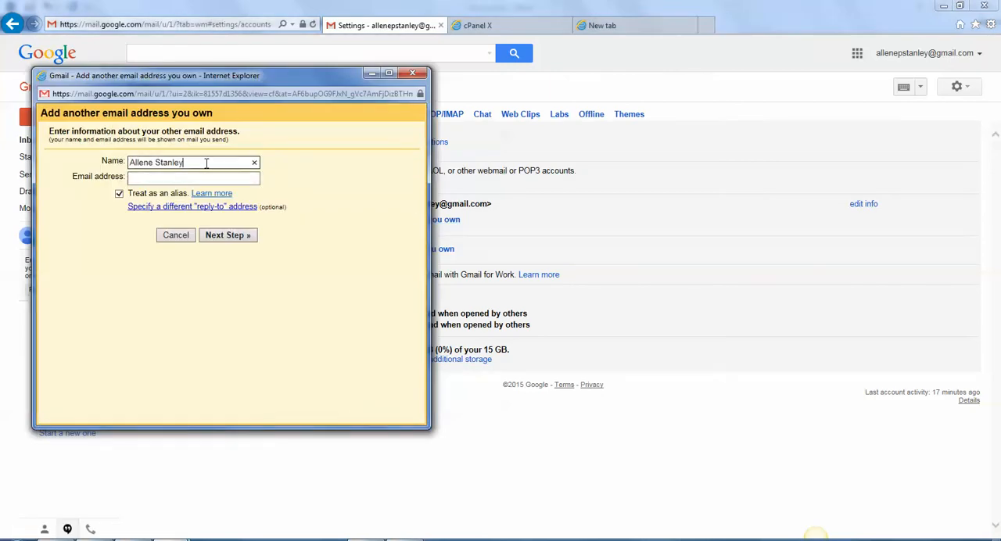
pyautogui.moveTo(196, 162); pyautogui.dragTo(105, 165)
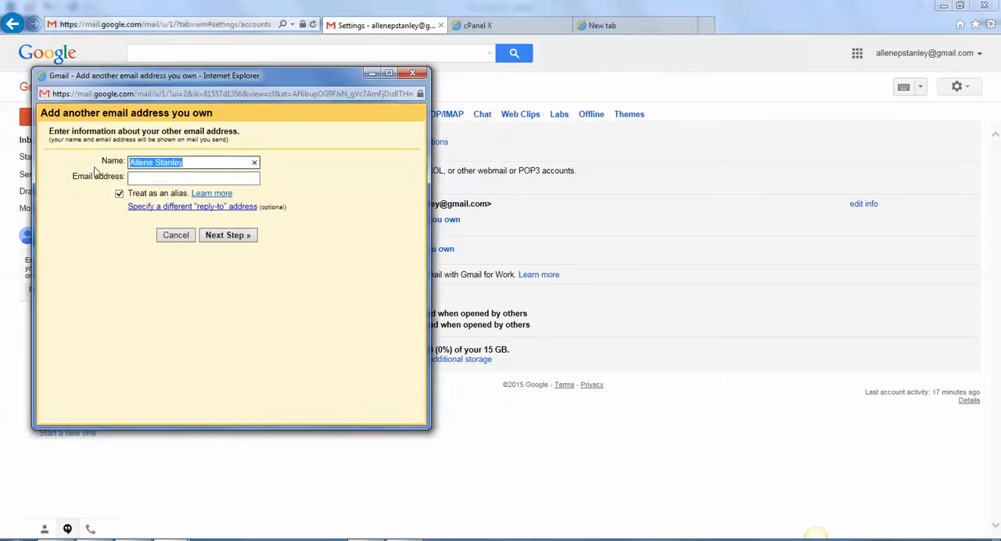
pyautogui.click(202, 182)
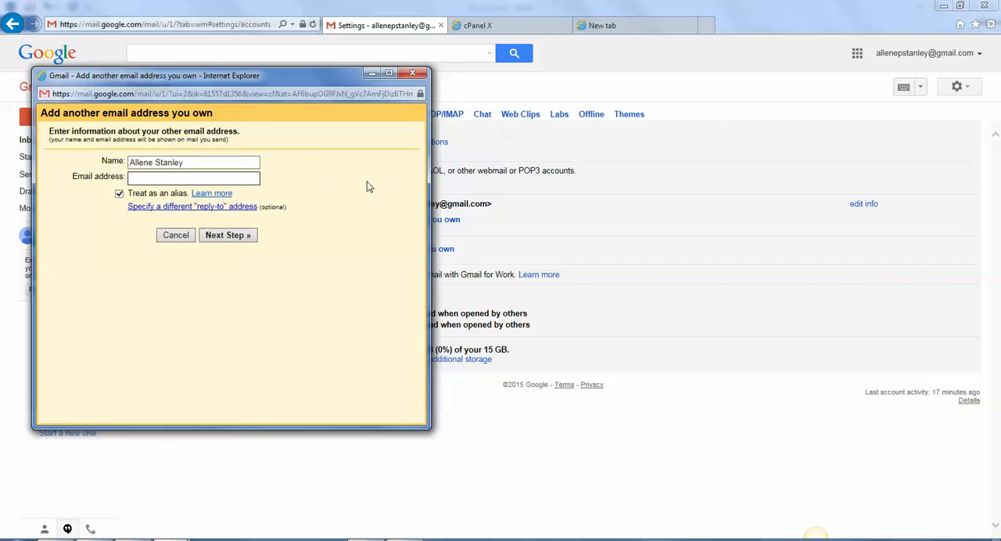
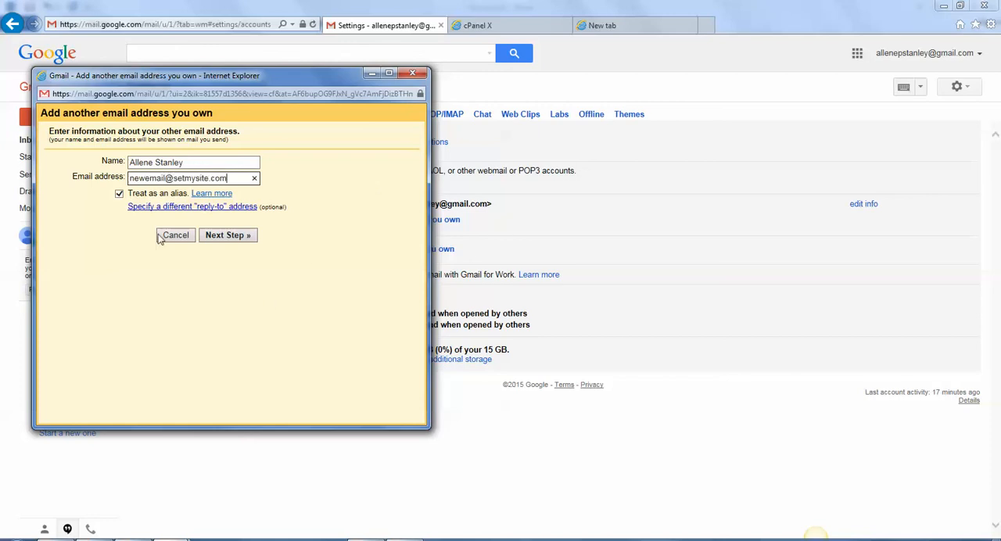
pyautogui.click(130, 261)
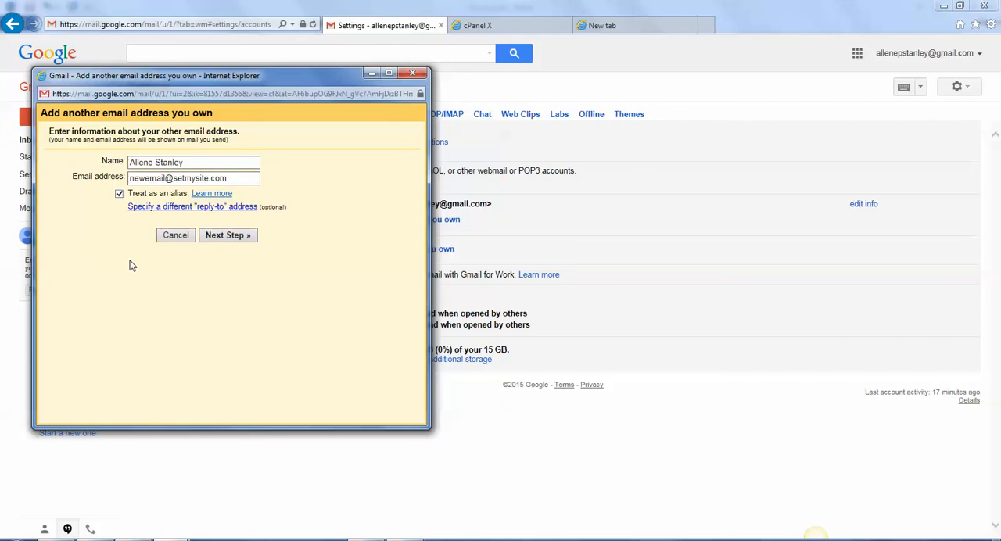
pyautogui.click(119, 194)
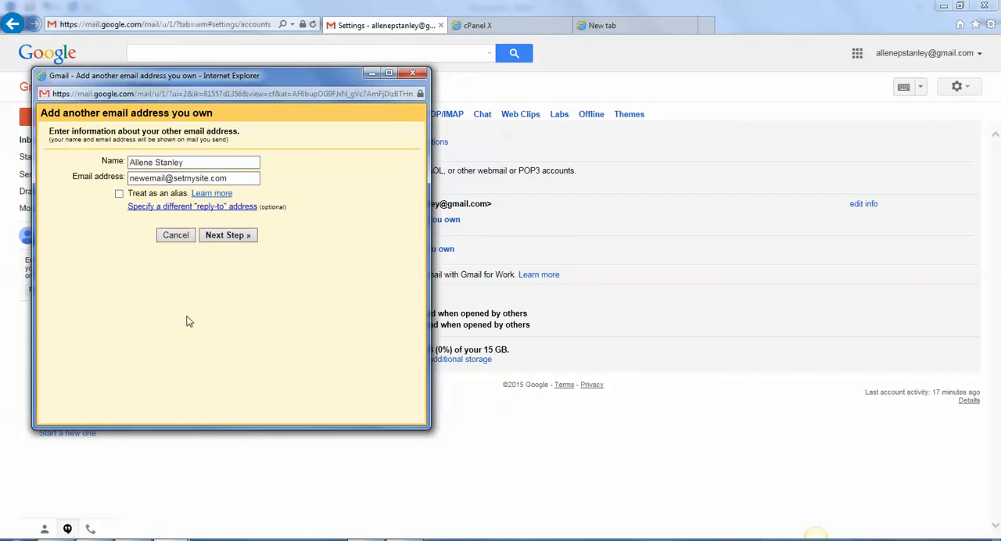
pyautogui.click(227, 236)
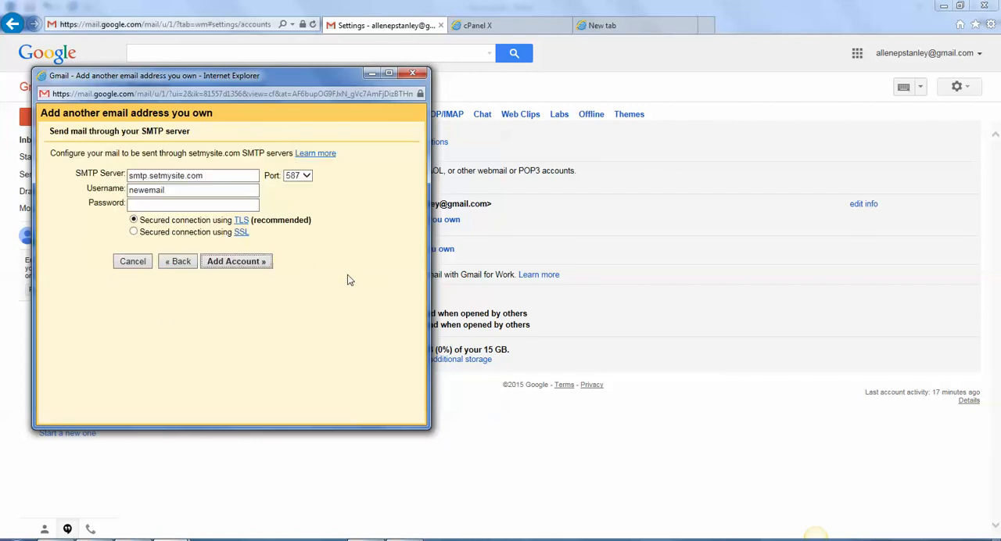
# Step: Set the SMTP server to server.setmysite.co and enter the mailbox's full e-mail address as the username
pyautogui.click(168, 176)
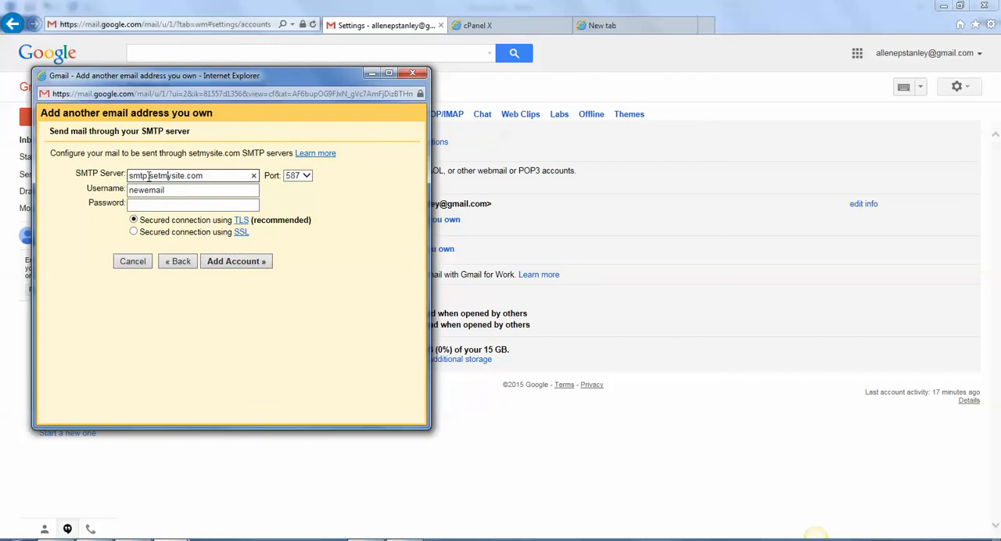
pyautogui.doubleClick(138, 175)
pyautogui.write('server')
pyautogui.click(189, 194)
pyautogui.moveTo(199, 191); pyautogui.dragTo(61, 186)
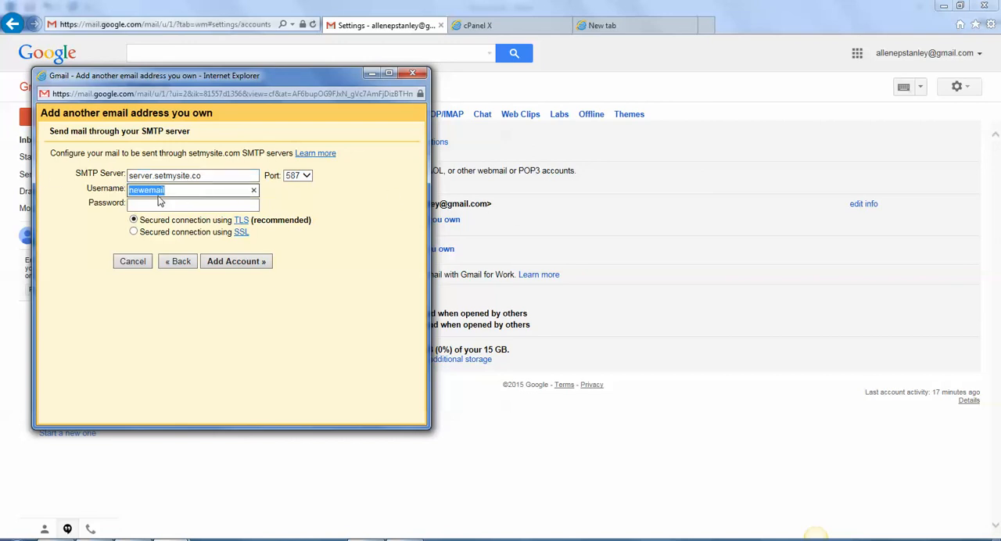
pyautogui.click(192, 192)
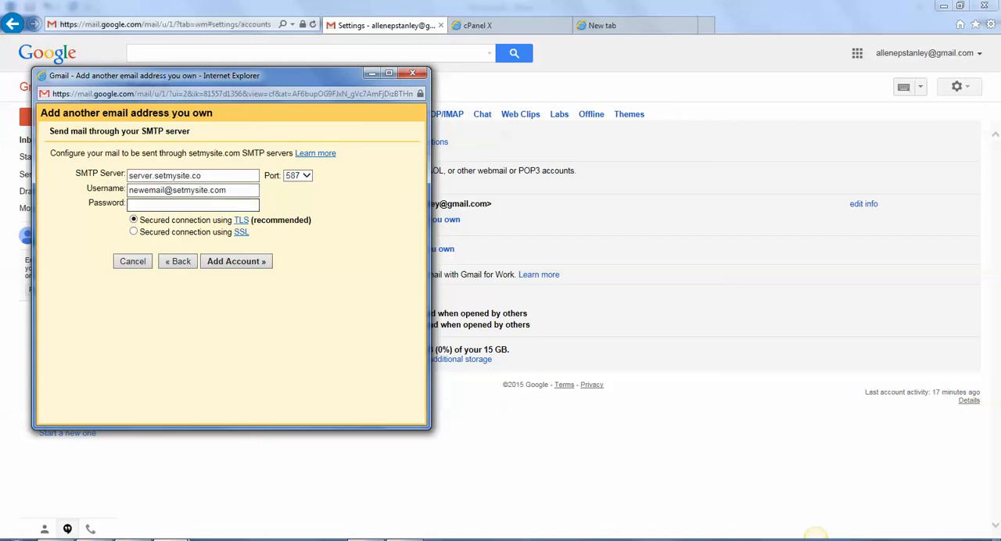
# Step: Copy the mailbox password from the Word document and paste it into the SMTP password field
pyautogui.click(406, 539)
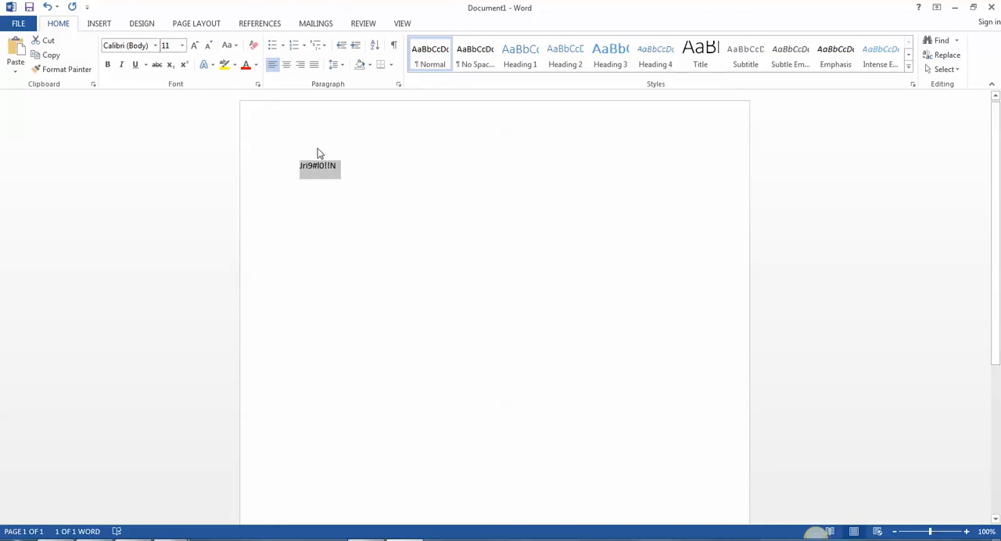
pyautogui.hotkey('alt', 'Tab')
pyautogui.hotkey('ctrl', 'v')
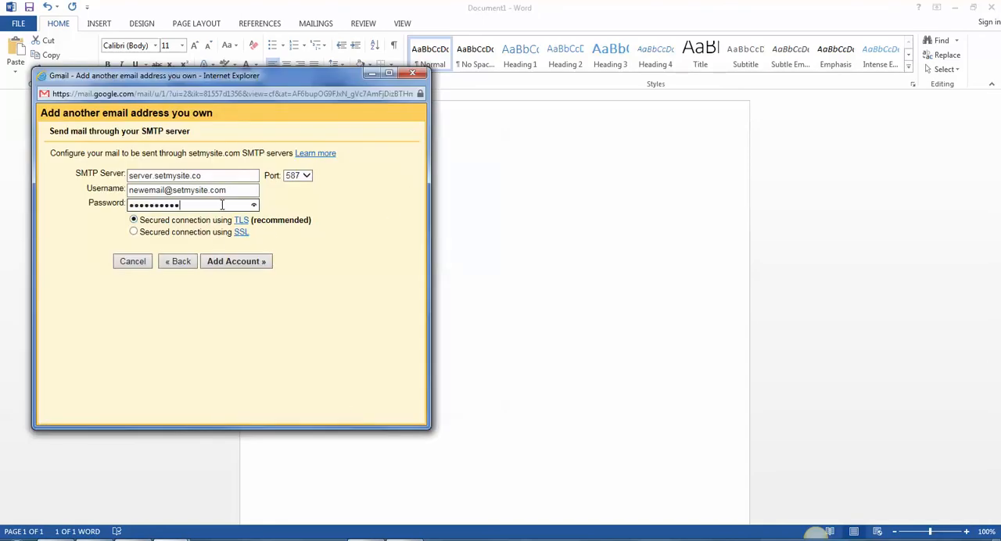
# Step: Choose a secured SSL connection on port 465, check the username and password entries, and add the account
pyautogui.click(129, 234)
pyautogui.click(306, 176)
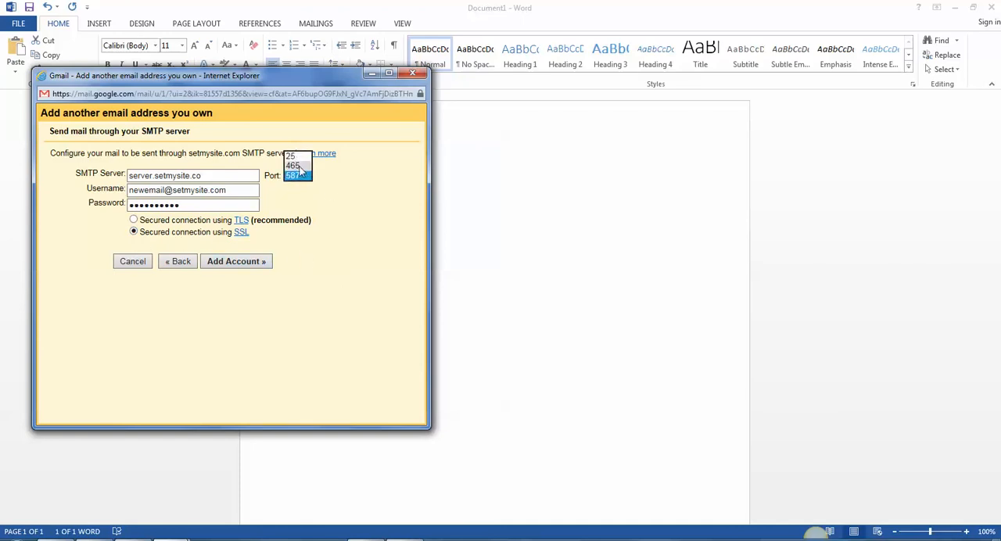
pyautogui.click(296, 166)
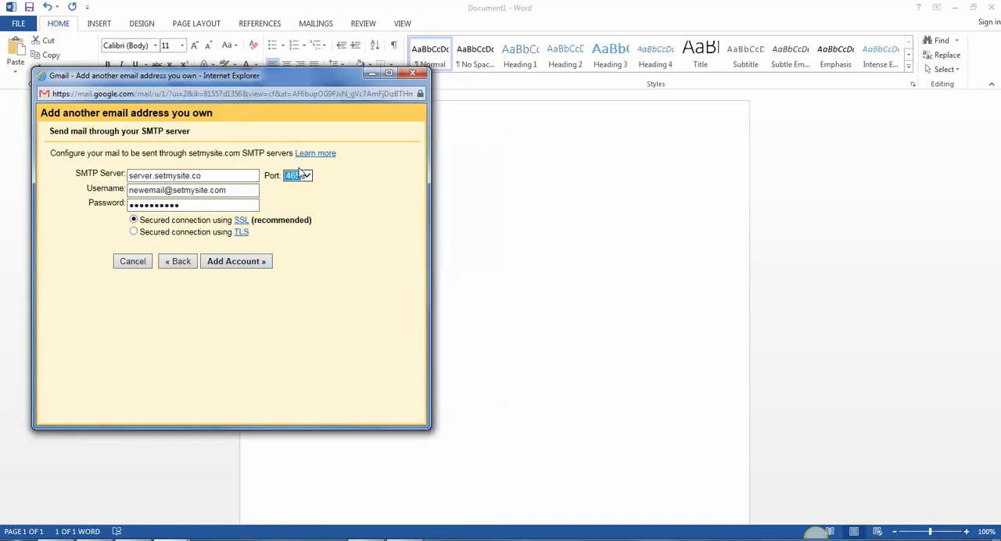
pyautogui.click(353, 226)
pyautogui.moveTo(251, 190); pyautogui.dragTo(123, 192)
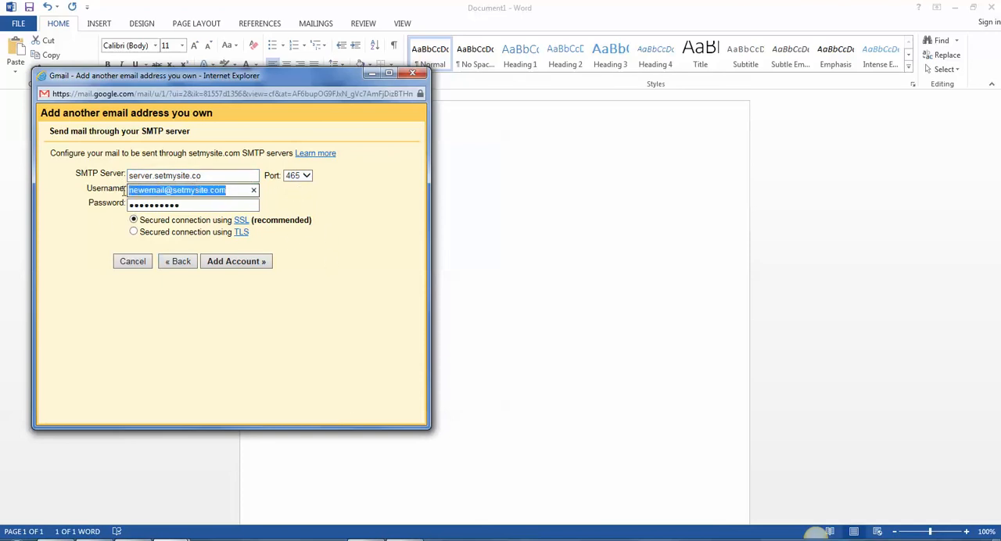
pyautogui.click(193, 206)
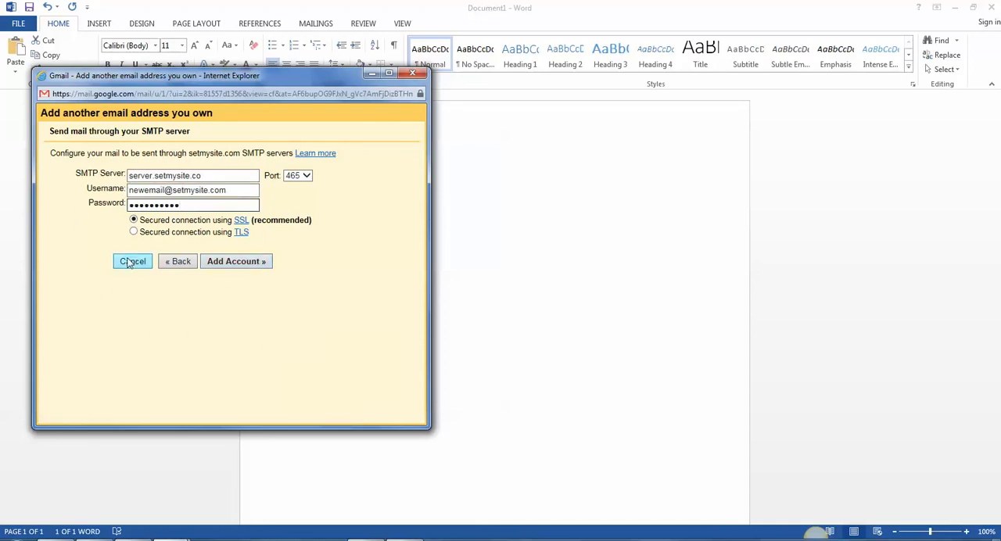
pyautogui.click(232, 263)
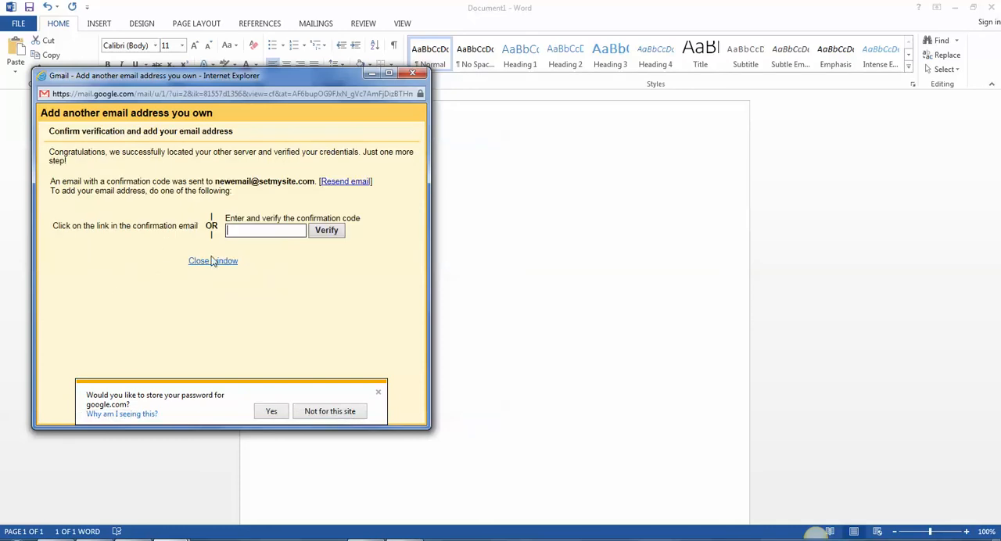
pyautogui.tripleClick(70, 151)
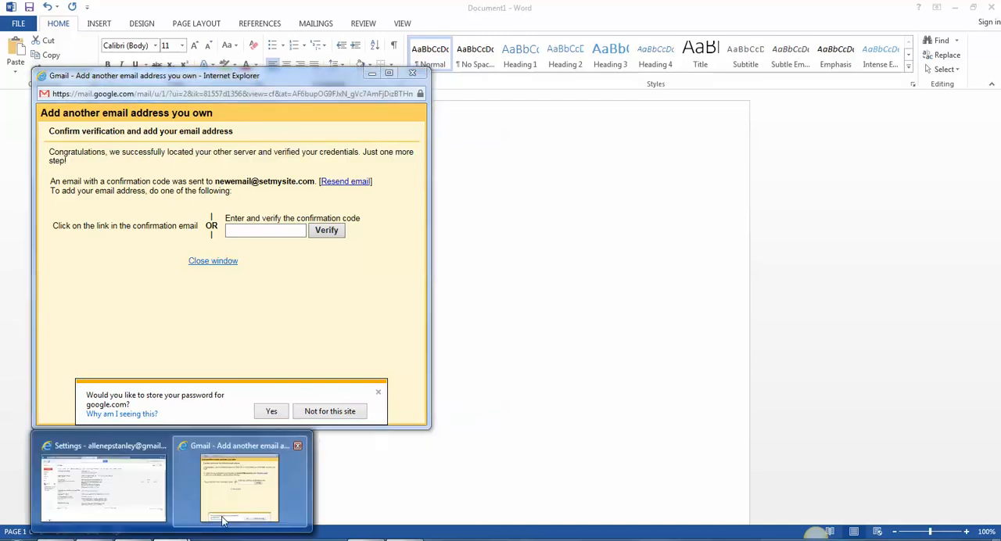
# Step: Return to the webmail home page and open the mailbox's Roundcube inbox to look for Gmail's confirmation message
pyautogui.click(135, 506)
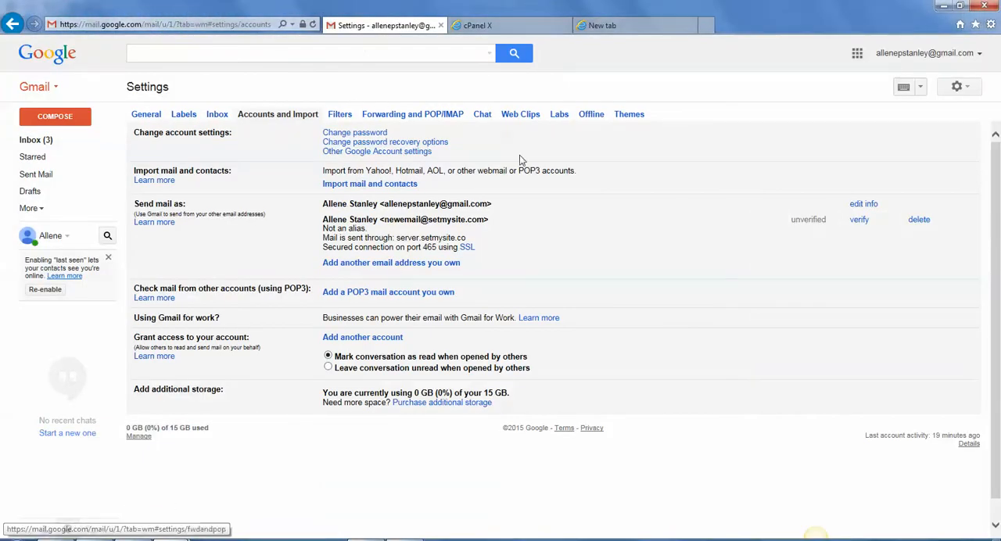
pyautogui.click(489, 26)
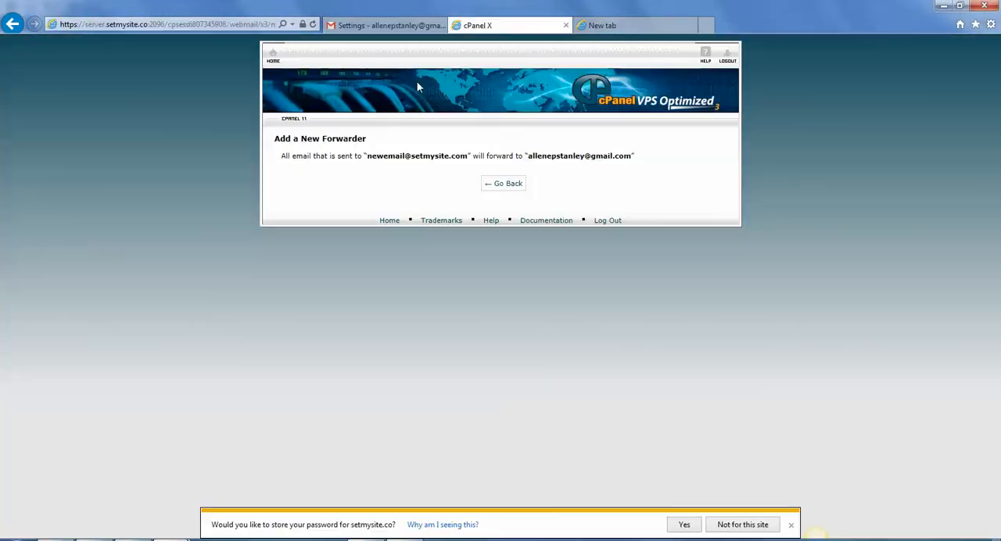
pyautogui.click(272, 57)
pyautogui.click(500, 222)
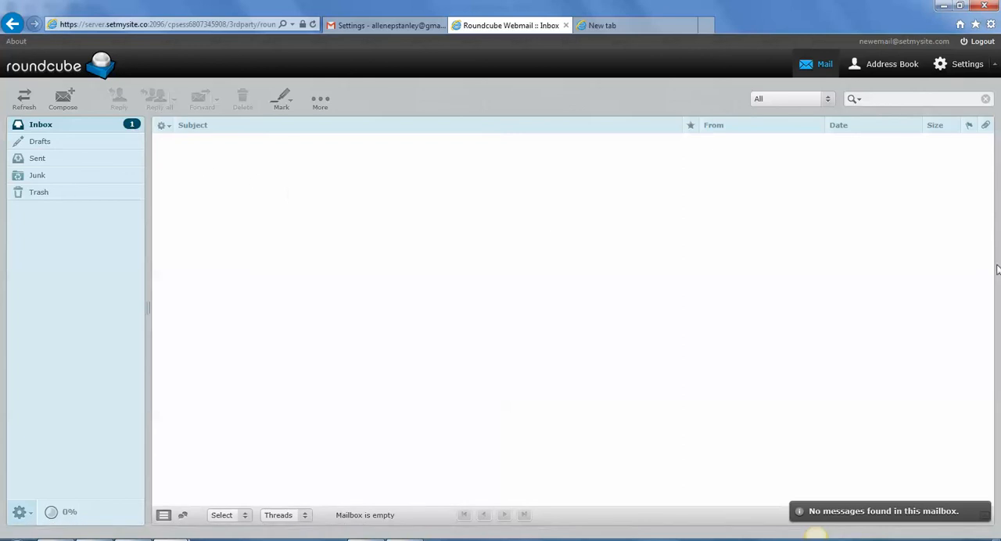
# Step: Open the "Gmail Confirmation - Send Mail as" message in the Gmail inbox and copy its confirmation code
pyautogui.click(399, 27)
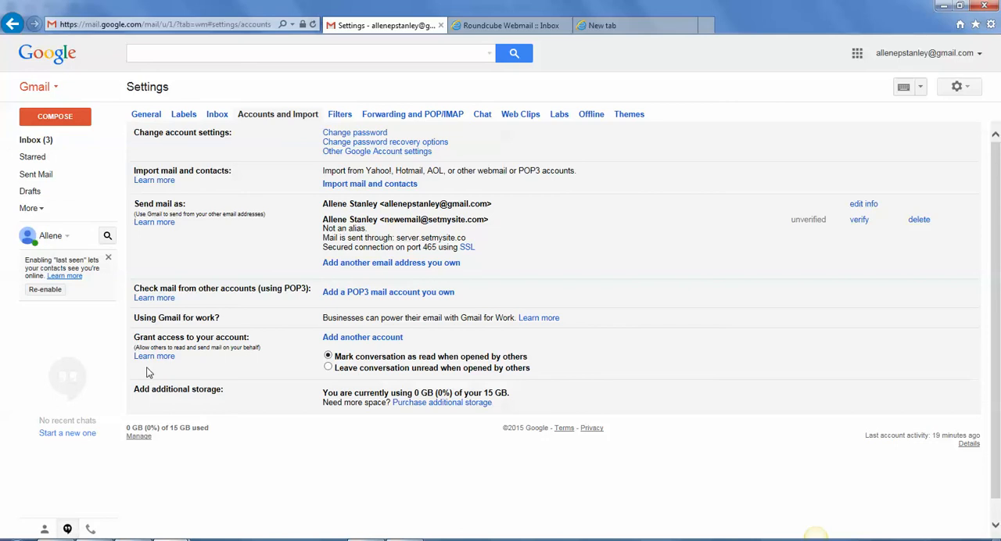
pyautogui.click(41, 144)
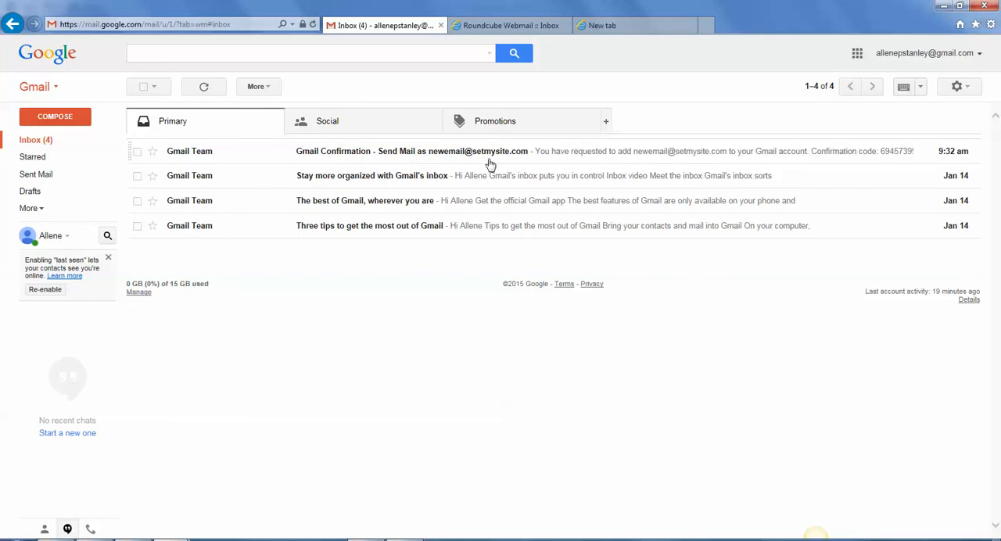
pyautogui.click(360, 154)
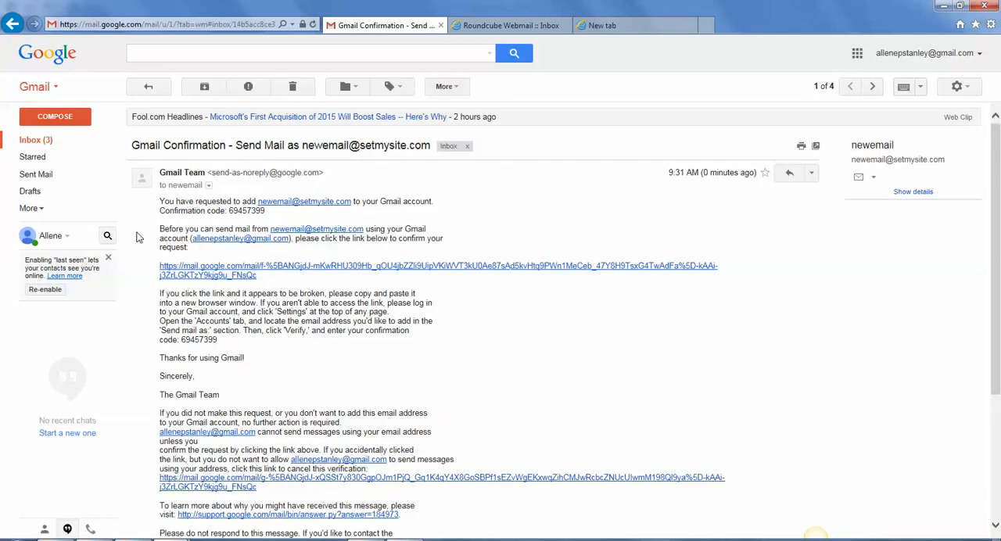
pyautogui.moveTo(265, 211); pyautogui.dragTo(240, 214)
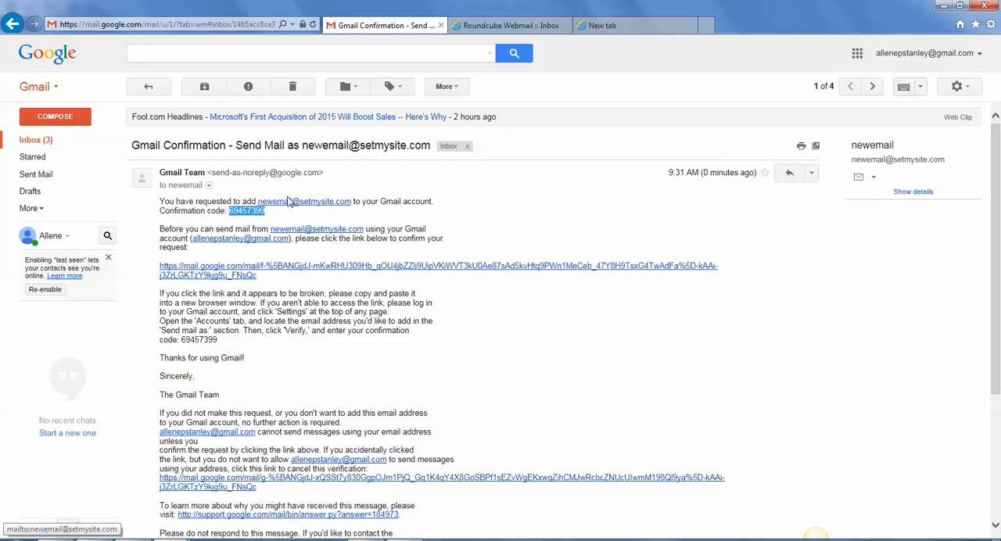
# Step: Paste the confirmation code into the Gmail window for adding another e-mail address and verify it
pyautogui.click(180, 539)
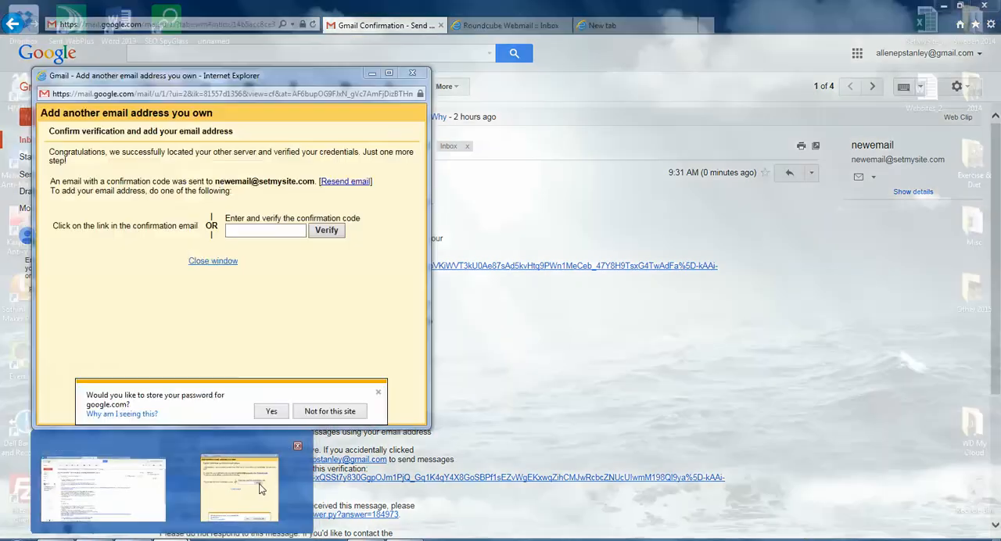
pyautogui.click(260, 489)
pyautogui.click(272, 230)
pyautogui.press('Tab')
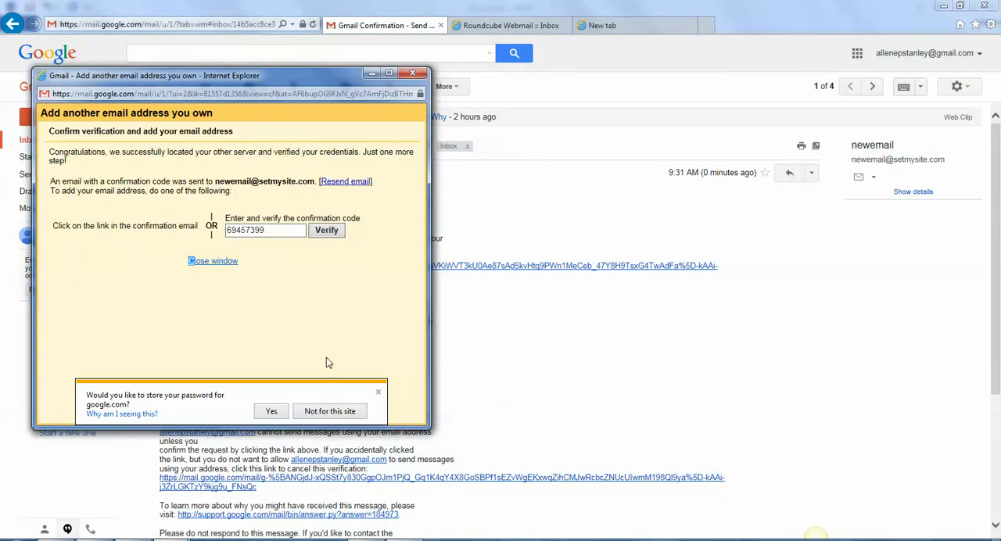
pyautogui.click(326, 230)
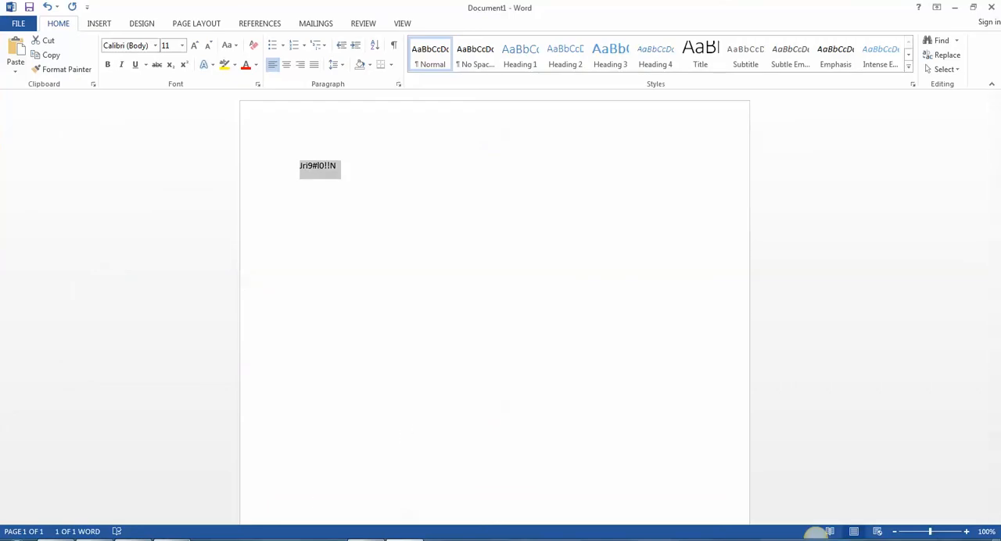
# Step: Return to the Gmail inbox, start a new message and choose the webmail address as its sender
pyautogui.click(315, 503)
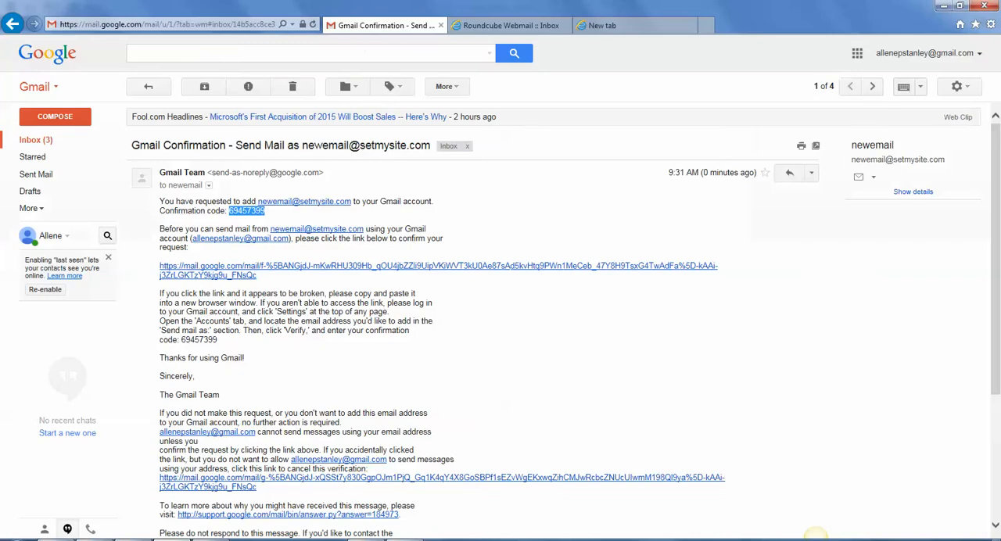
pyautogui.click(33, 139)
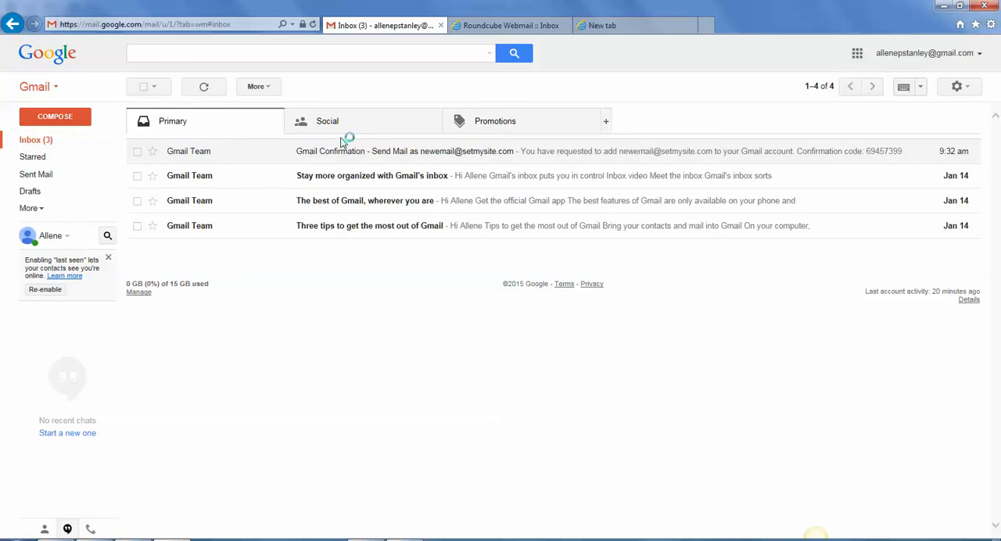
pyautogui.click(55, 117)
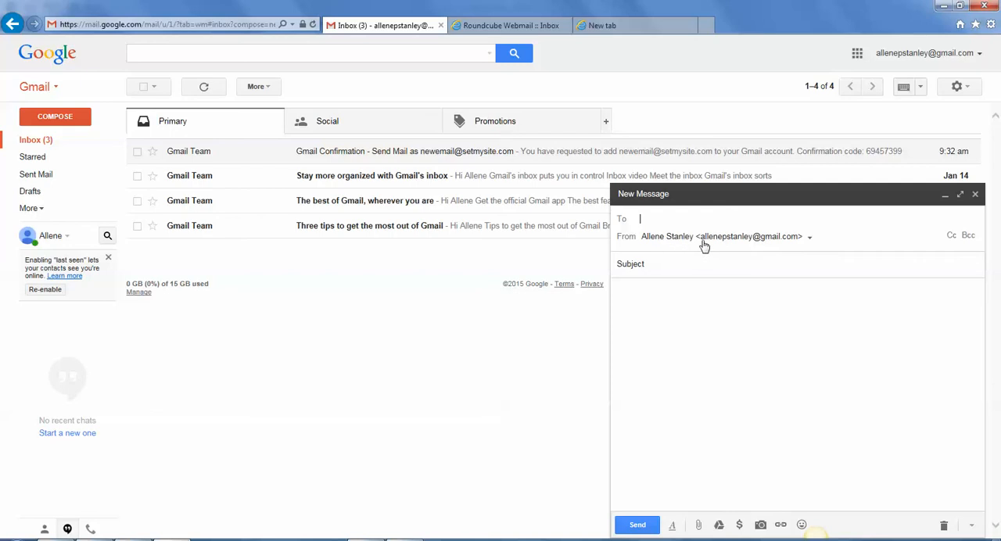
pyautogui.click(785, 239)
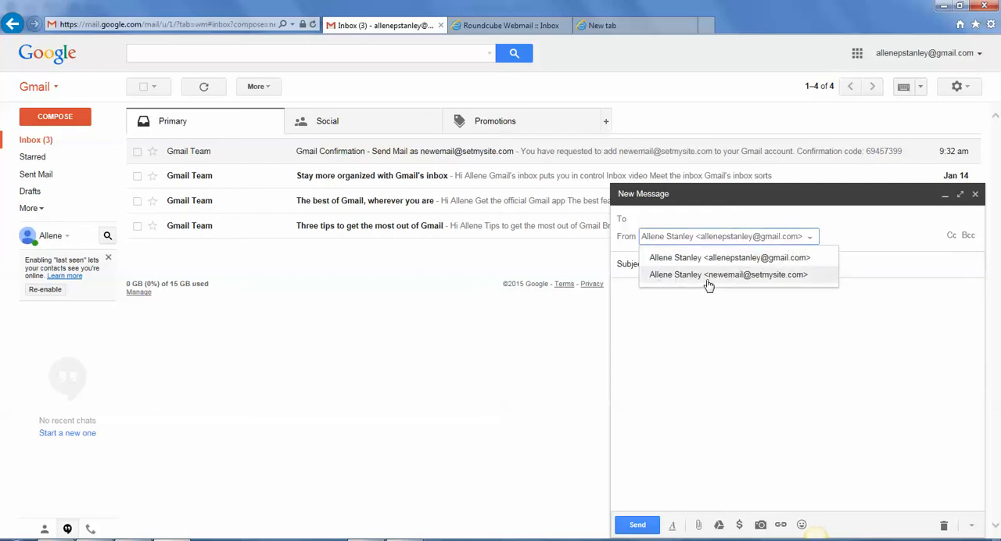
pyautogui.click(778, 280)
# Step: Enter the recipient's e-mail address in the new message and review the sender addresses on offer without changing the sender
pyautogui.click(683, 218)
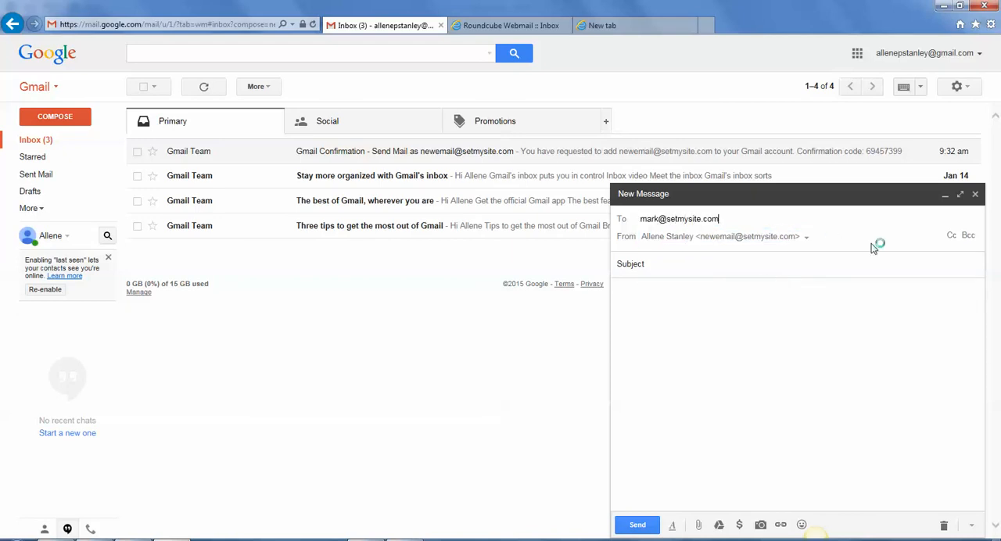
pyautogui.press('Tab')
pyautogui.press('Tab')
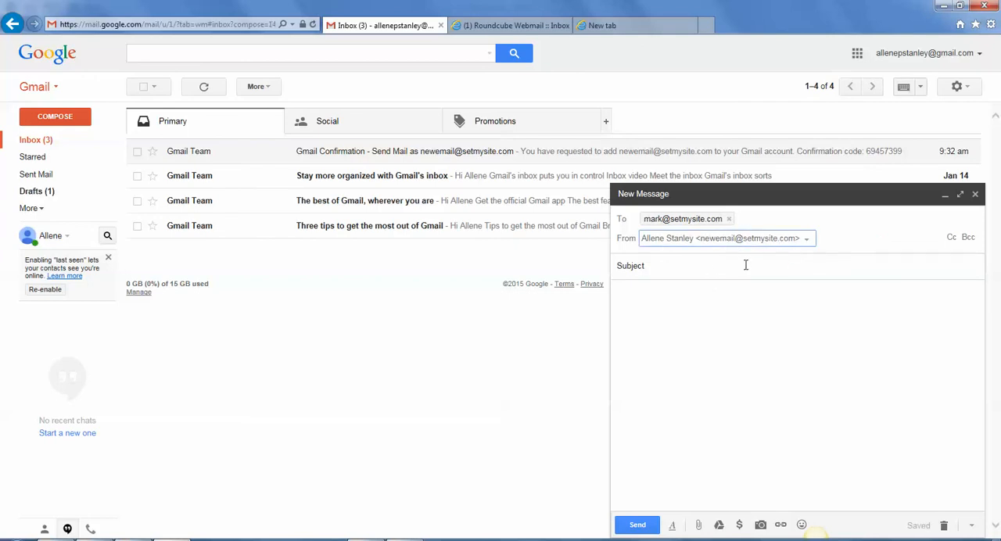
pyautogui.click(711, 263)
pyautogui.click(670, 227)
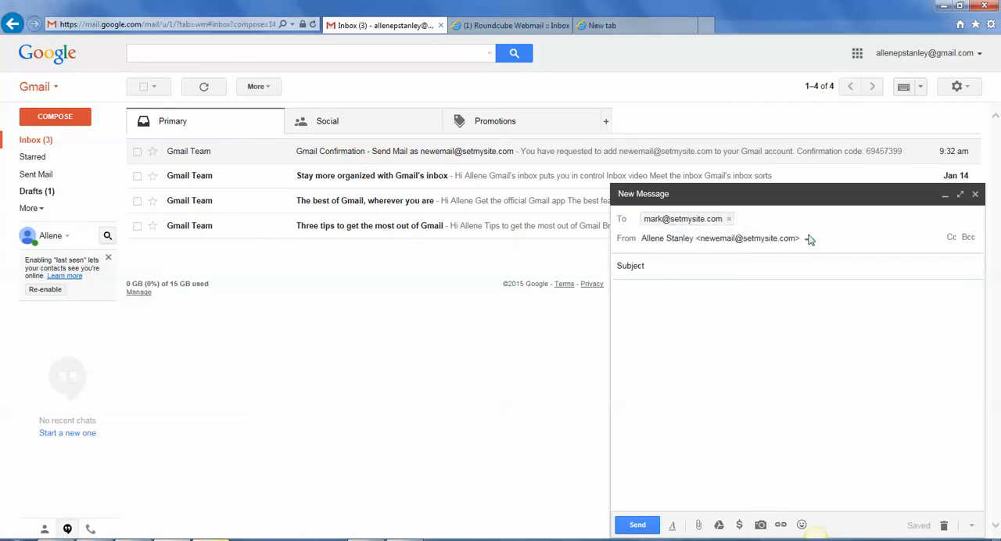
pyautogui.click(694, 266)
pyautogui.click(694, 226)
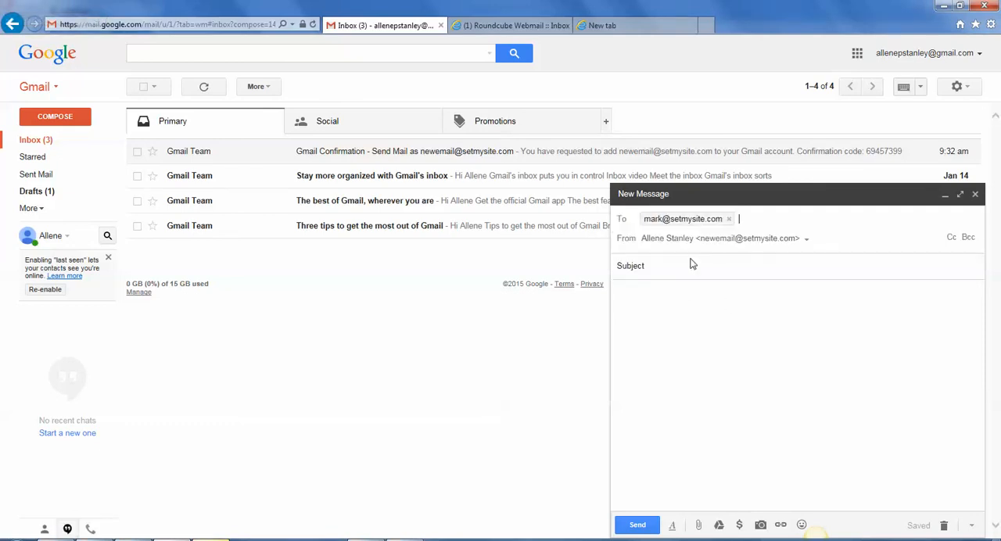
pyautogui.click(728, 240)
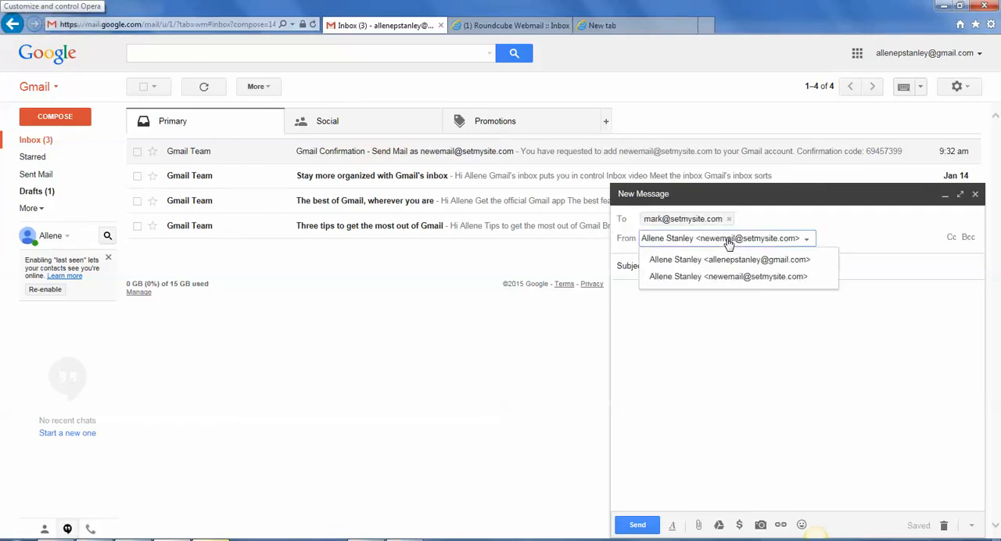
pyautogui.click(760, 378)
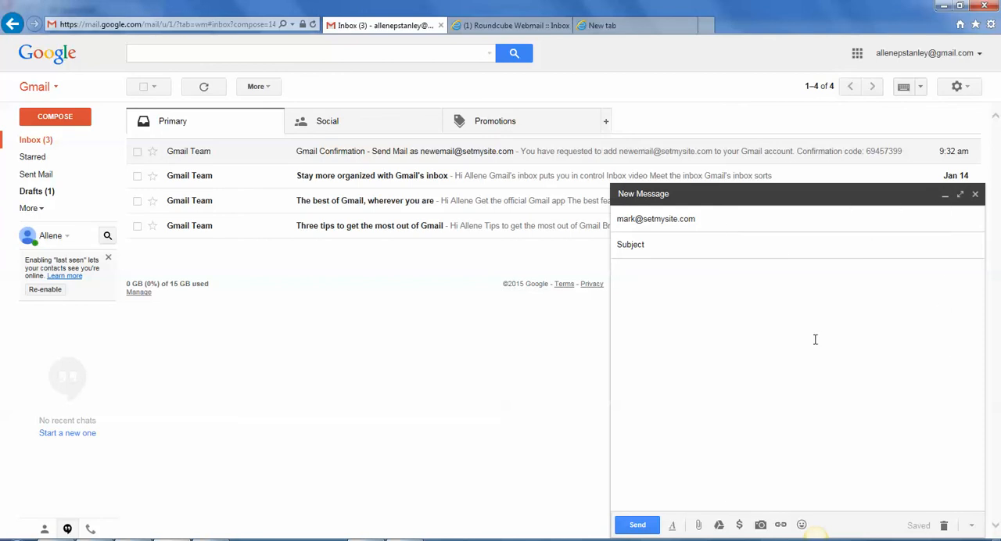
# Step: Minimize the draft and make the webmail address the default sender in the Gmail account settings
pyautogui.click(945, 195)
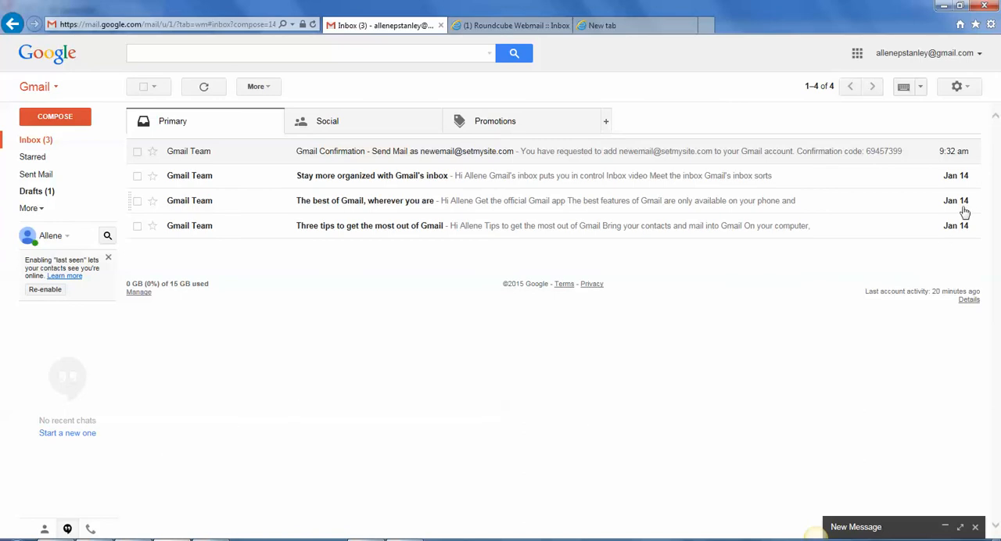
pyautogui.click(967, 91)
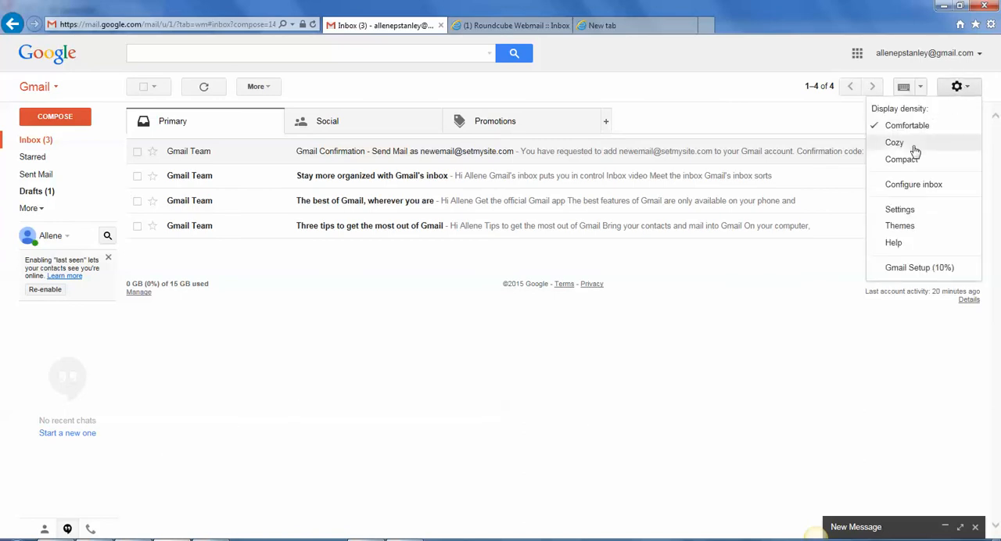
pyautogui.click(899, 211)
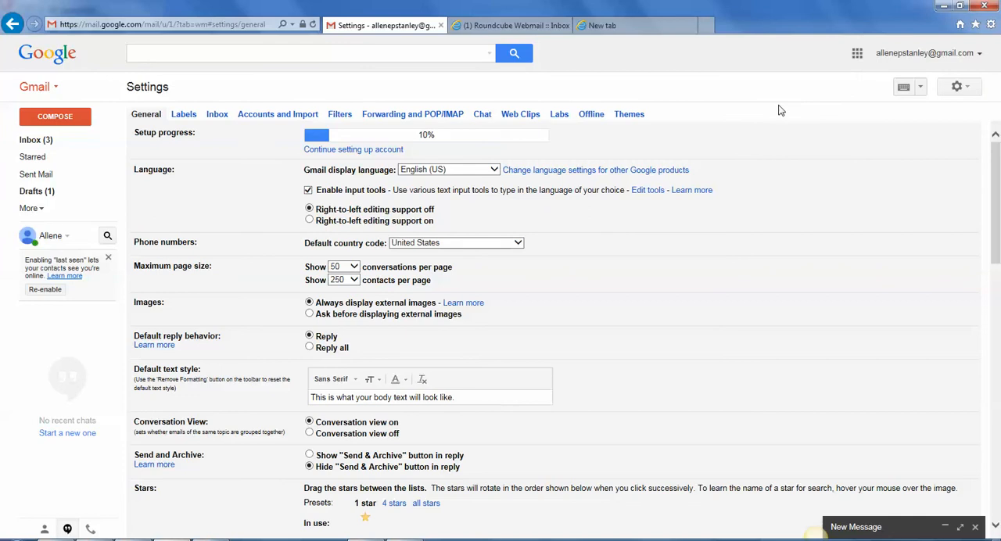
pyautogui.click(273, 118)
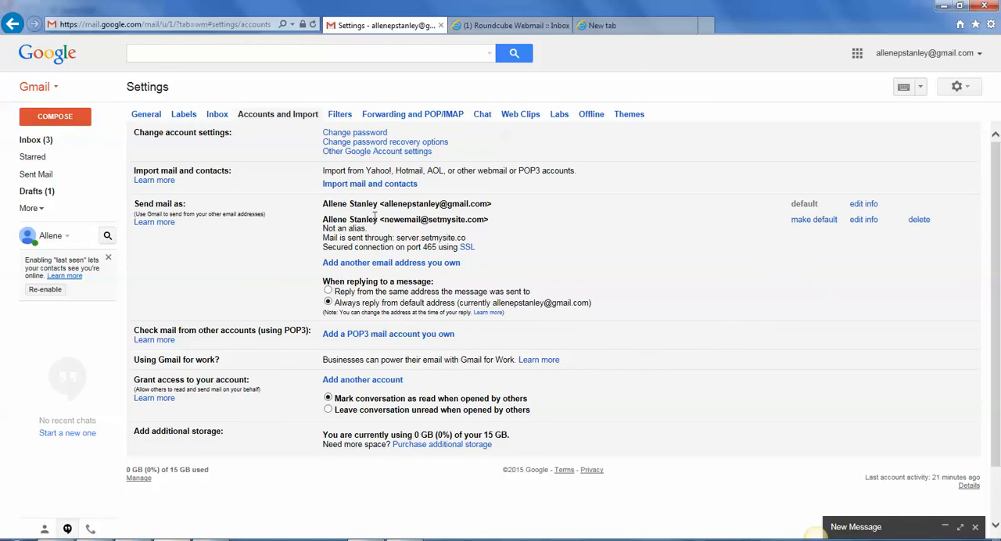
pyautogui.moveTo(386, 219); pyautogui.dragTo(421, 222)
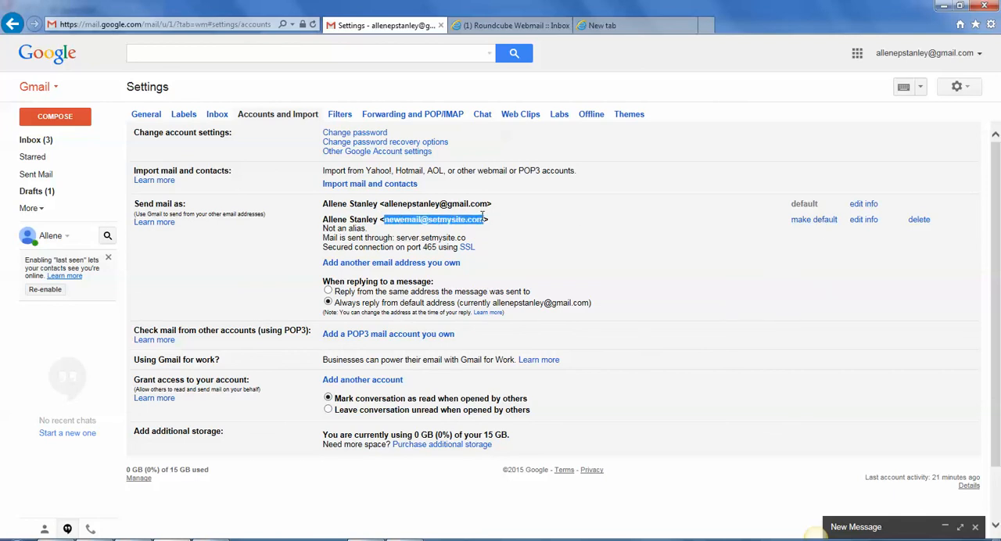
pyautogui.click(814, 222)
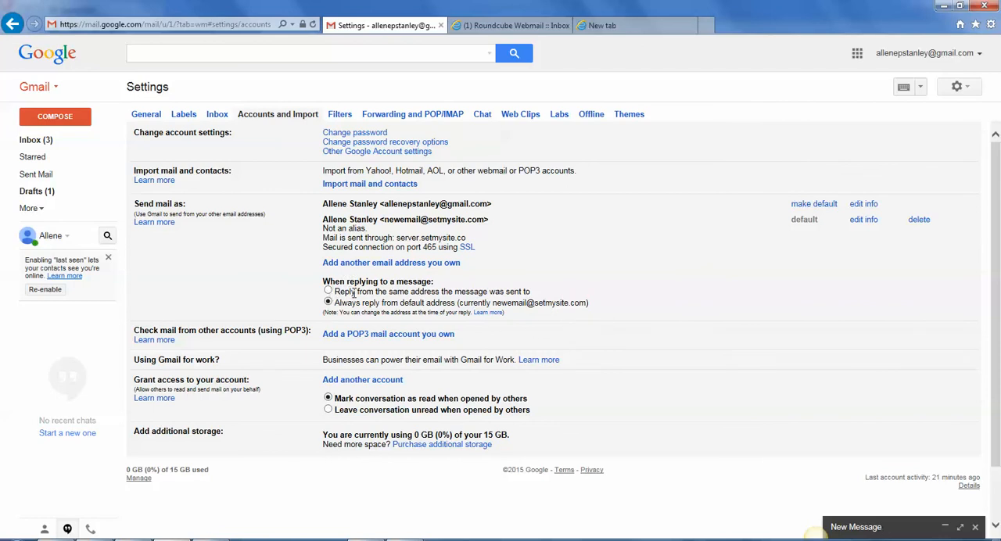
# Step: Set replies to use "Reply from the same address the message was sent to"
pyautogui.moveTo(335, 292); pyautogui.dragTo(533, 292)
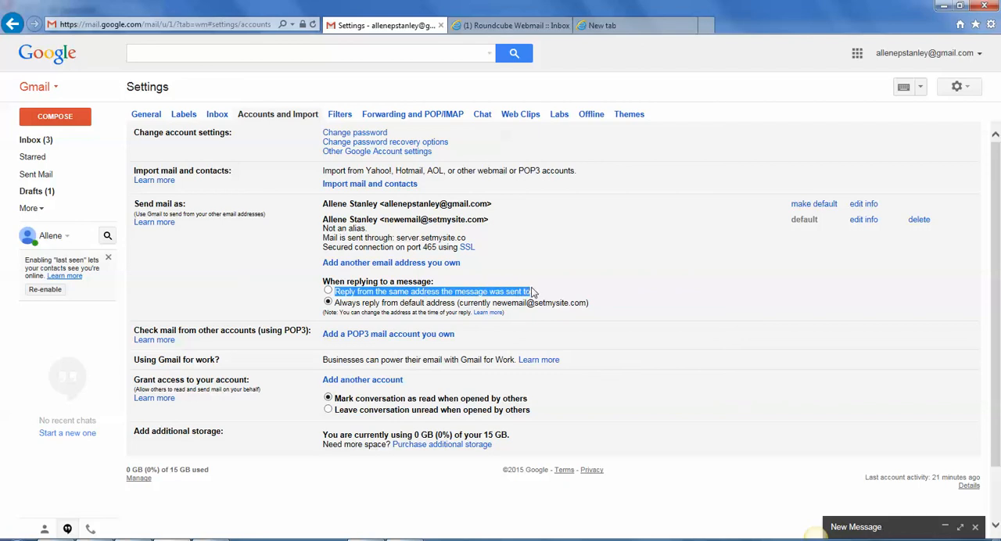
pyautogui.click(438, 291)
pyautogui.click(328, 291)
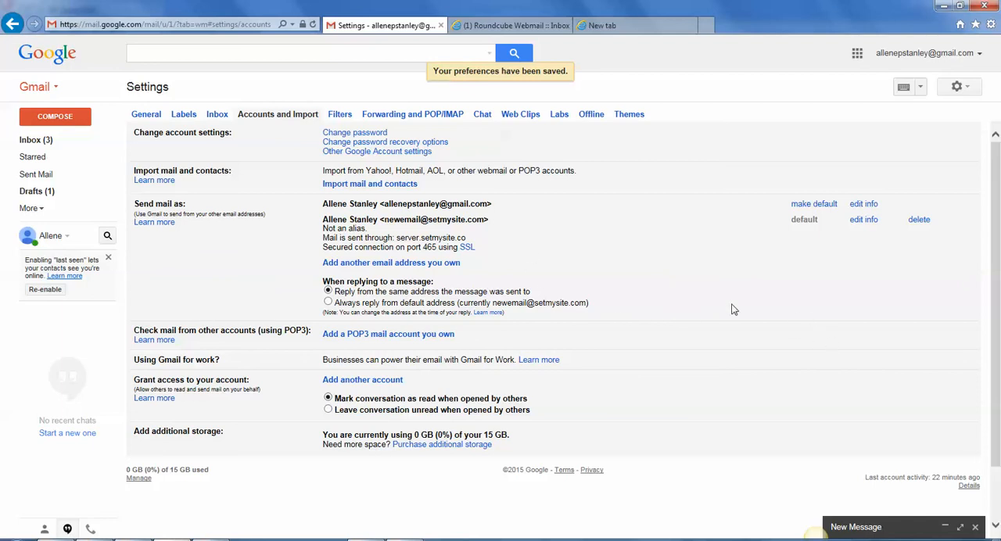
# Step: Switch the reply setting to "Always reply from default address" and examine which address it uses
pyautogui.moveTo(336, 292); pyautogui.dragTo(540, 293)
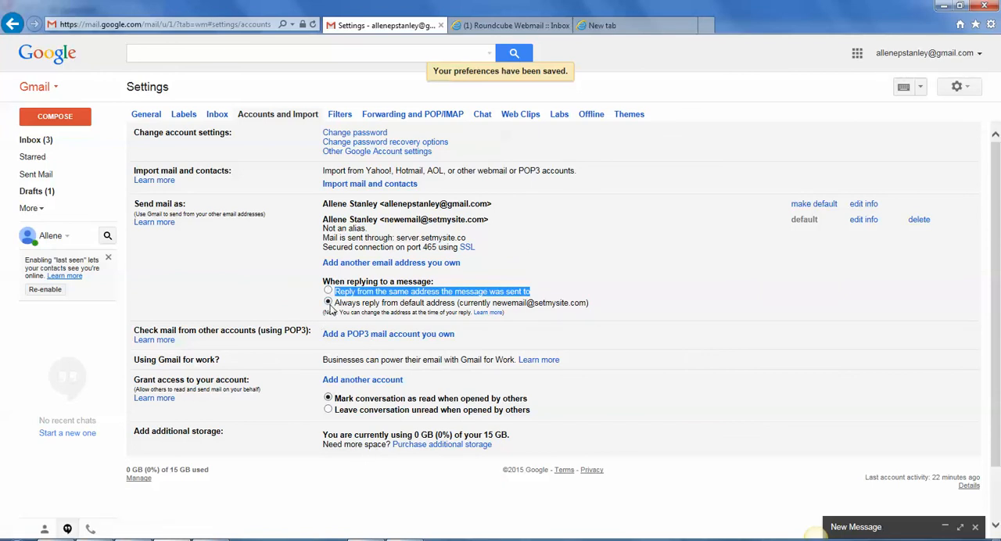
pyautogui.click(361, 307)
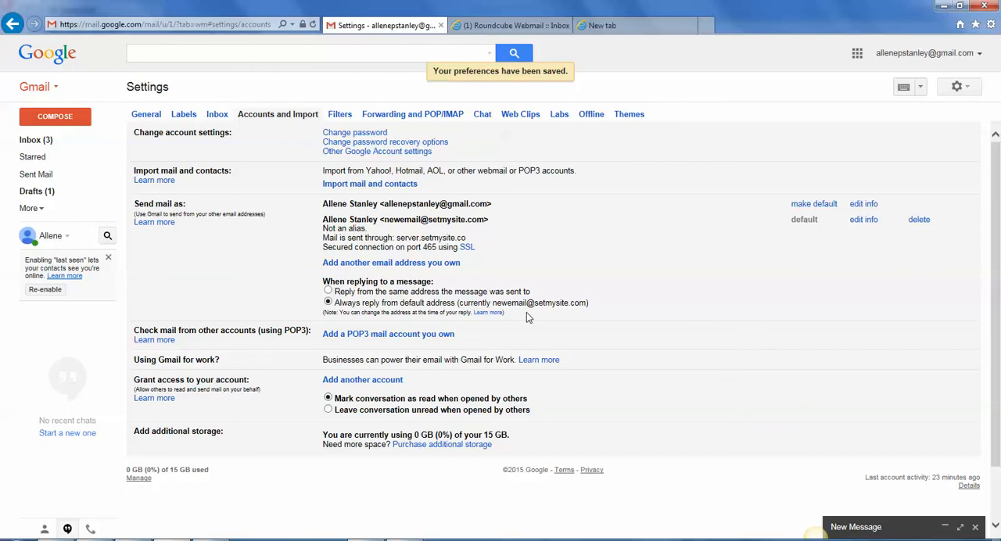
pyautogui.moveTo(493, 304); pyautogui.dragTo(584, 308)
pyautogui.click(366, 308)
# Step: Select replying from the same address the message was sent to again, and return to the inbox
pyautogui.click(328, 291)
pyautogui.scroll(-2, 724, 269)
pyautogui.scroll(2, 705, 258)
pyautogui.click(36, 138)
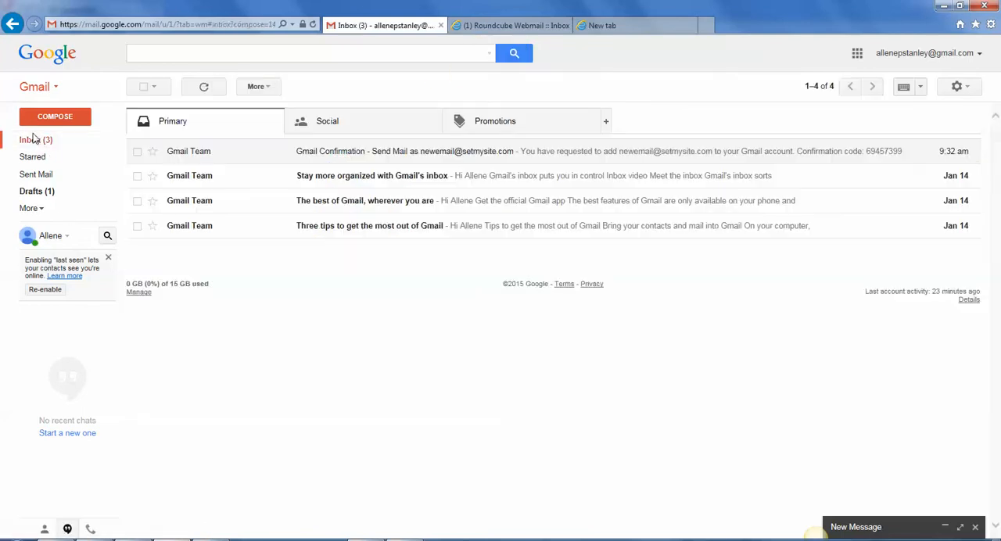